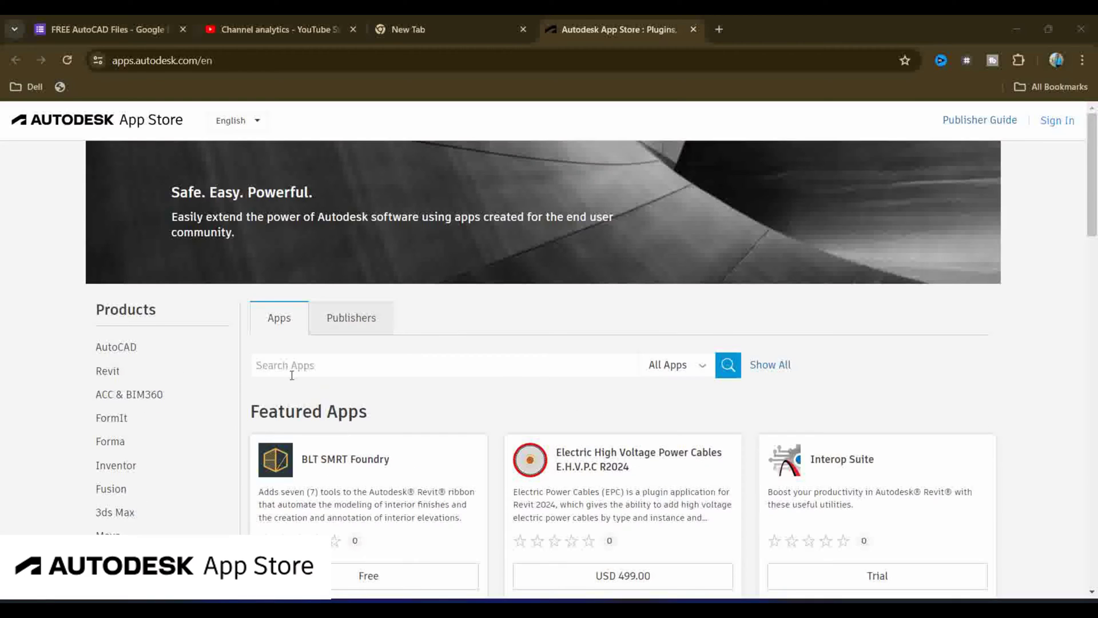
Step: Open the AutoCAD apps page in the Autodesk App Store and browse the popular plugins
click(118, 348)
scroll(647, 392, down, 15)
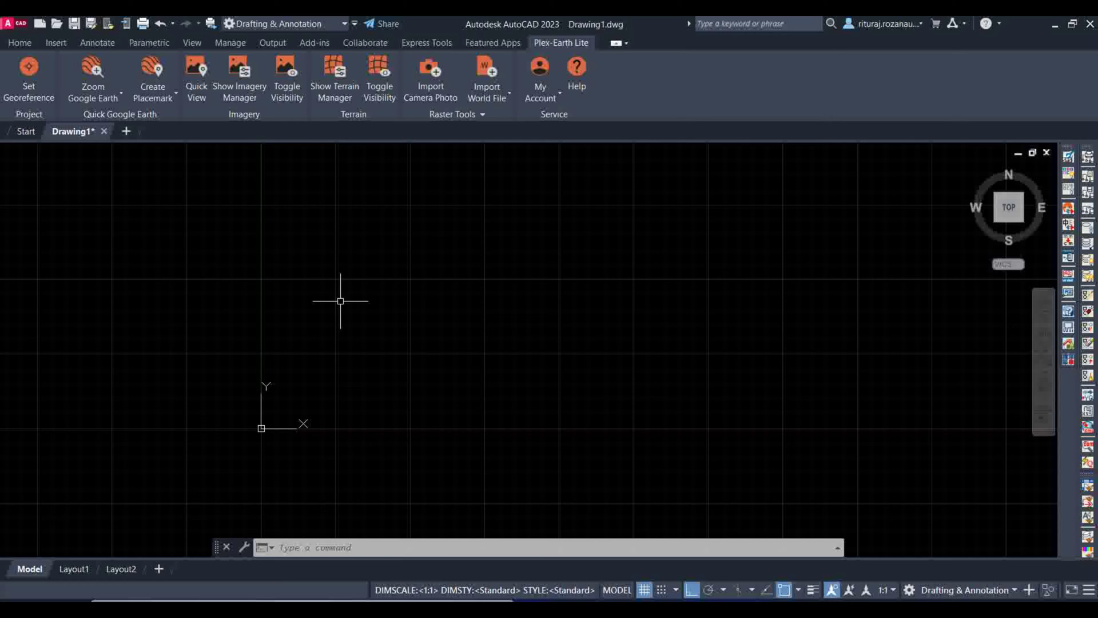
click(334, 279)
click(503, 204)
click(25, 45)
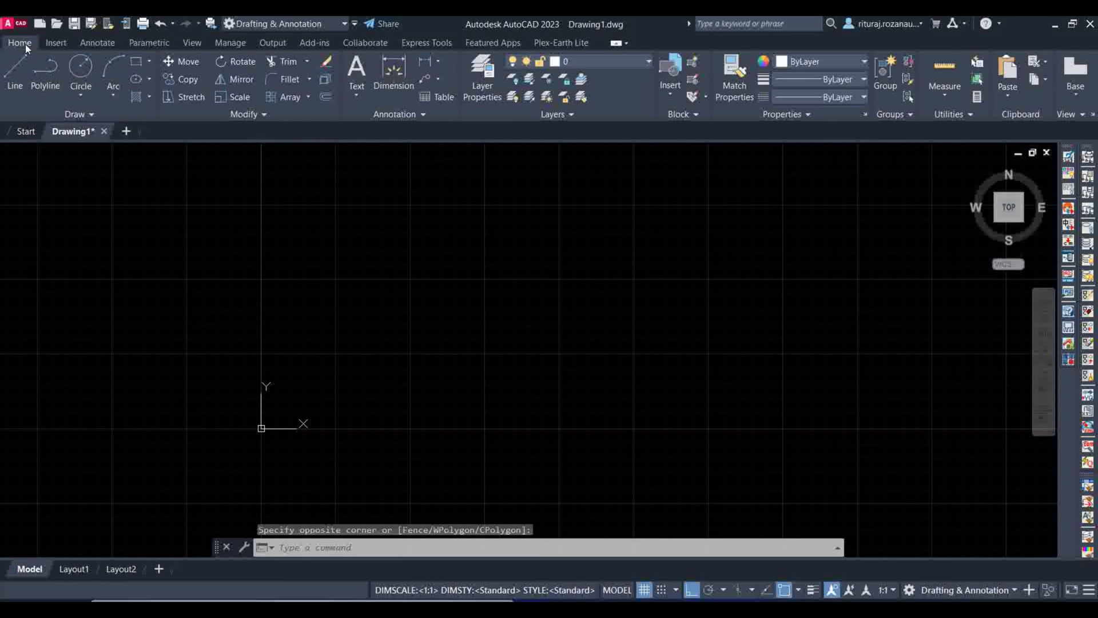
scroll(382, 288, down, 5)
mouse_move(492, 314)
middle_down()
mouse_move(535, 294)
mouse_move(434, 348)
middle_up()
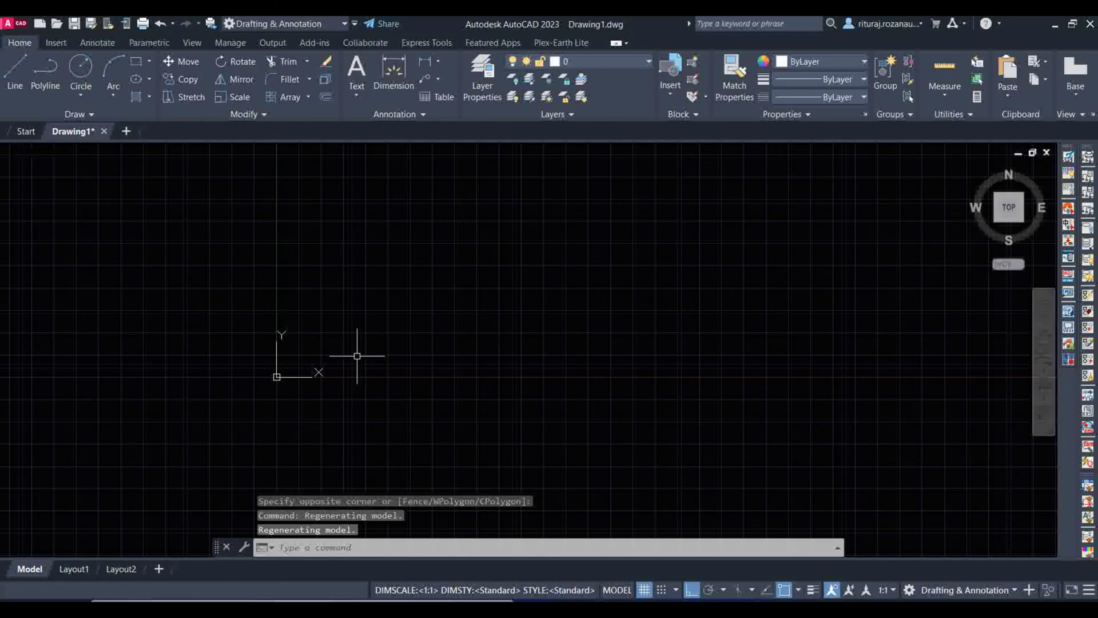
middle_drag(610, 236, 436, 336)
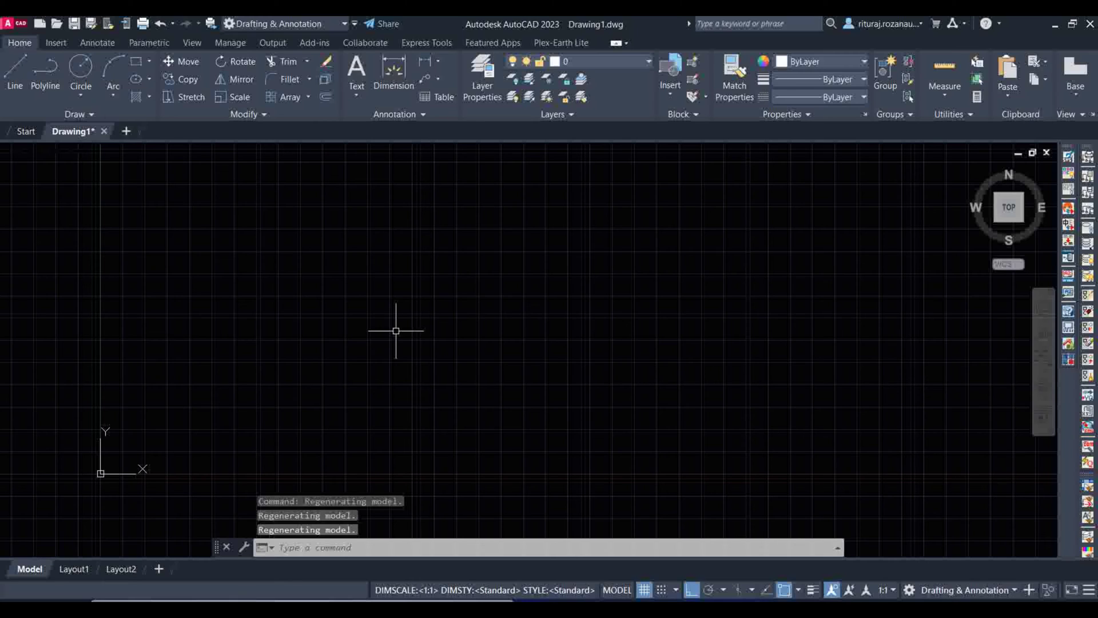
click(568, 43)
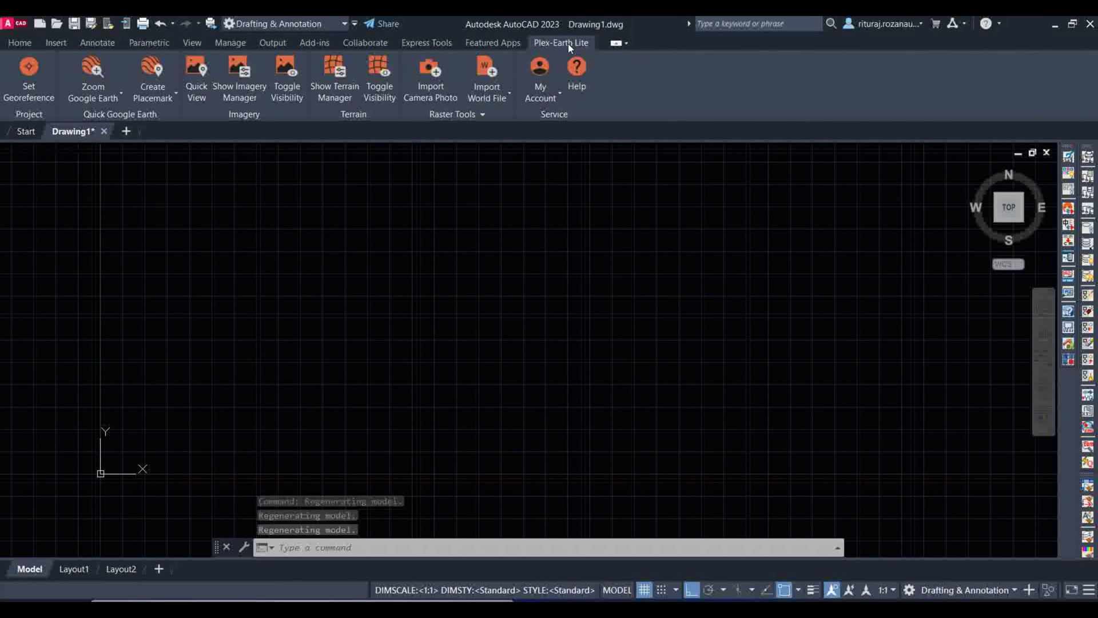
Step: Create a new Quick Georeference for Drawing1 and bring up the Lat/Lon location entry options
click(28, 74)
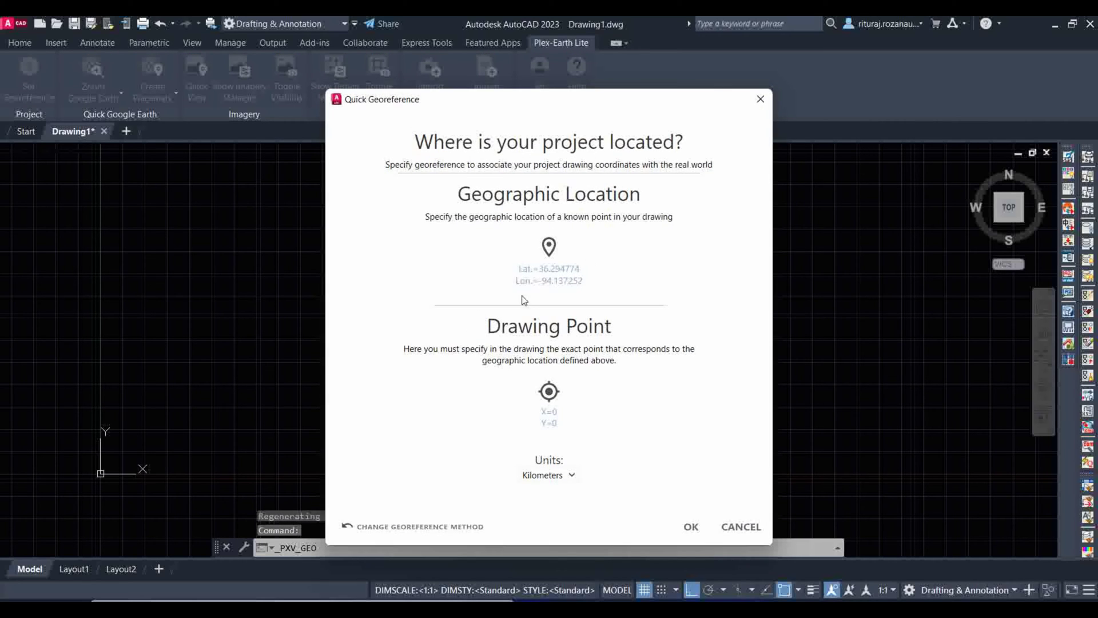
click(458, 528)
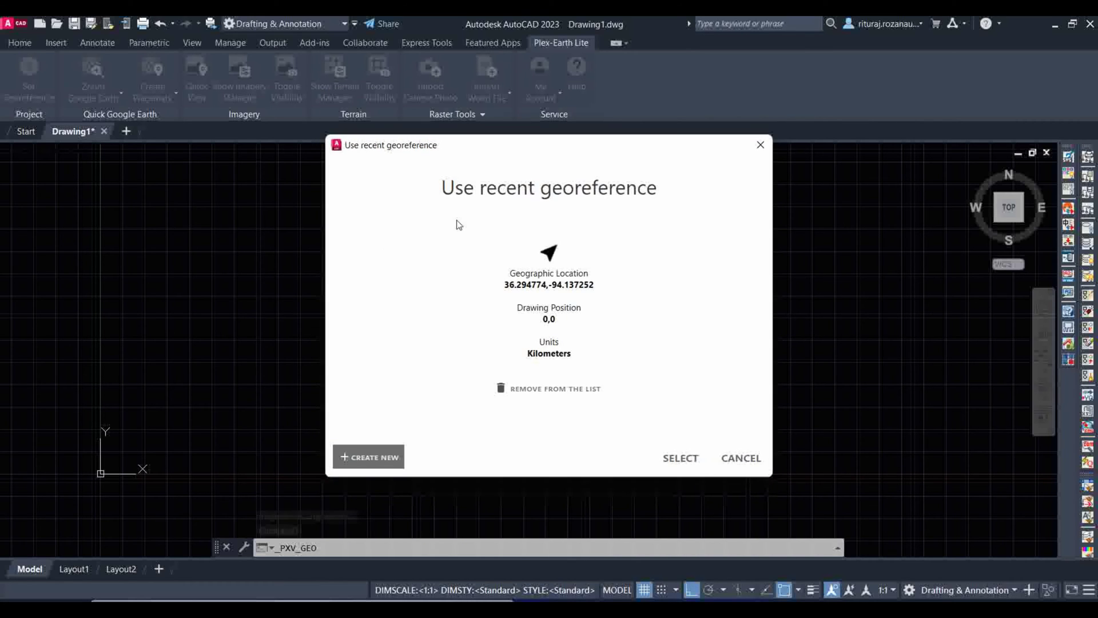
click(366, 457)
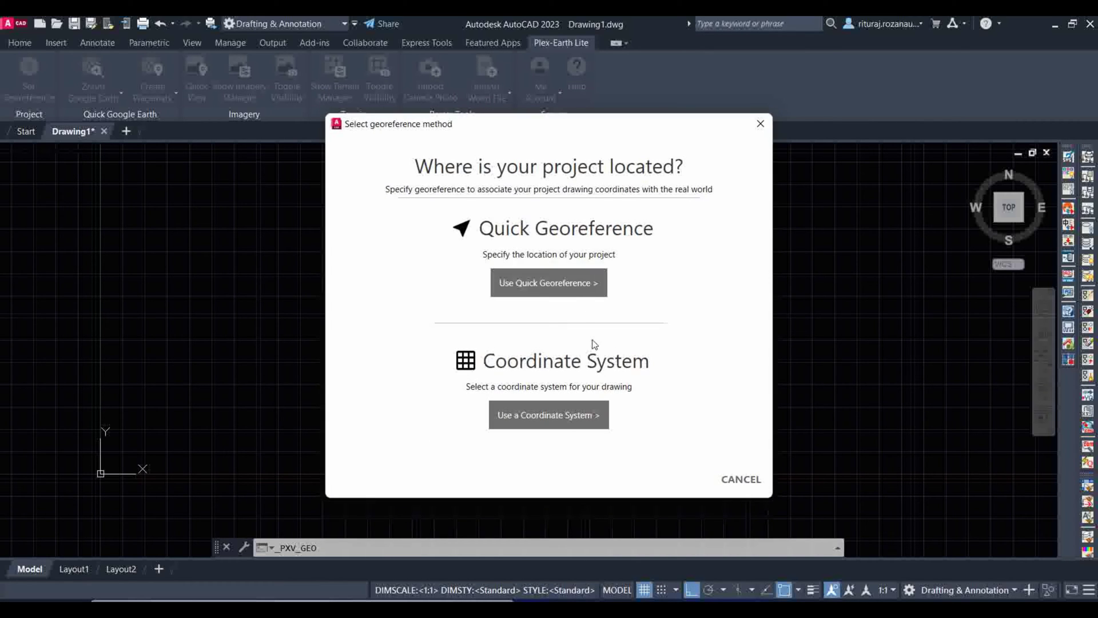
click(564, 290)
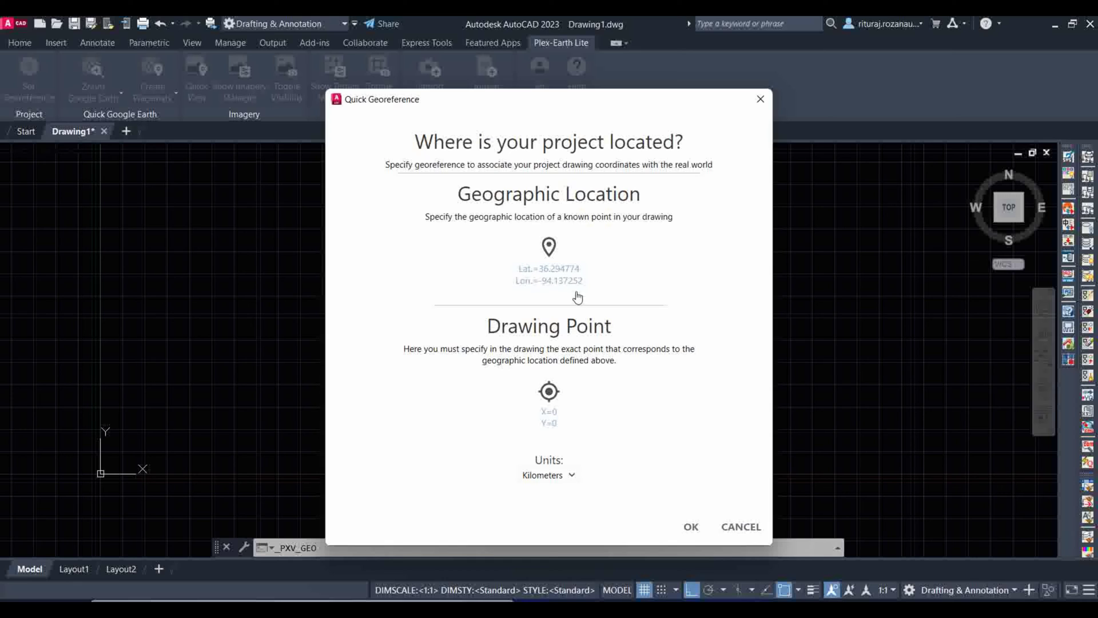
click(547, 279)
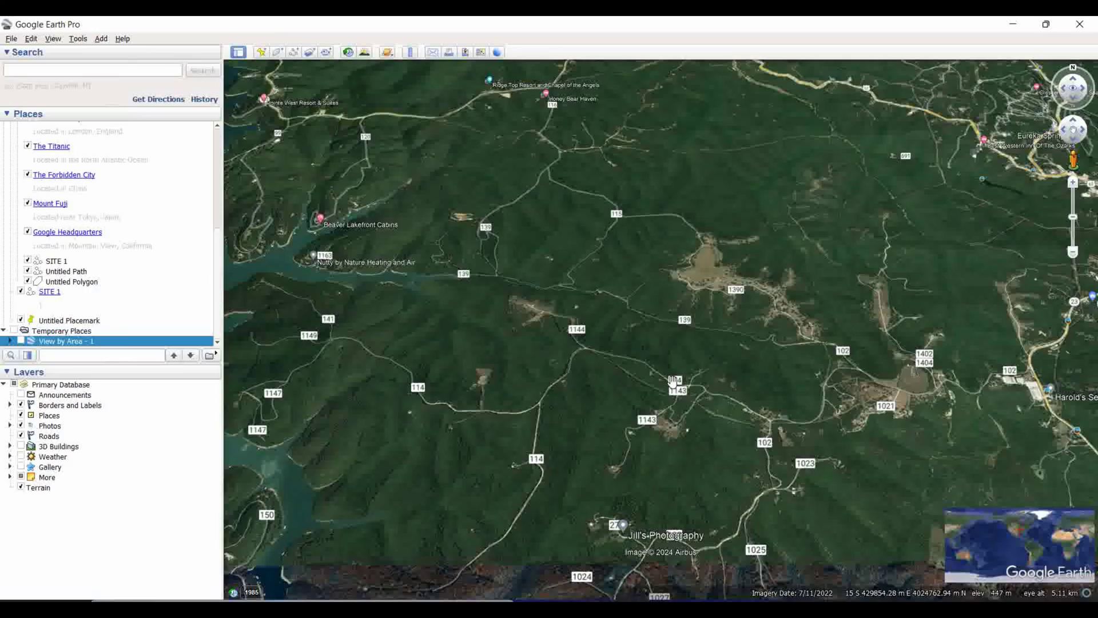
Step: Zoom Google Earth Pro in on the Eiffel Tower and dismiss its empty info balloon
scroll(686, 323, up, 3)
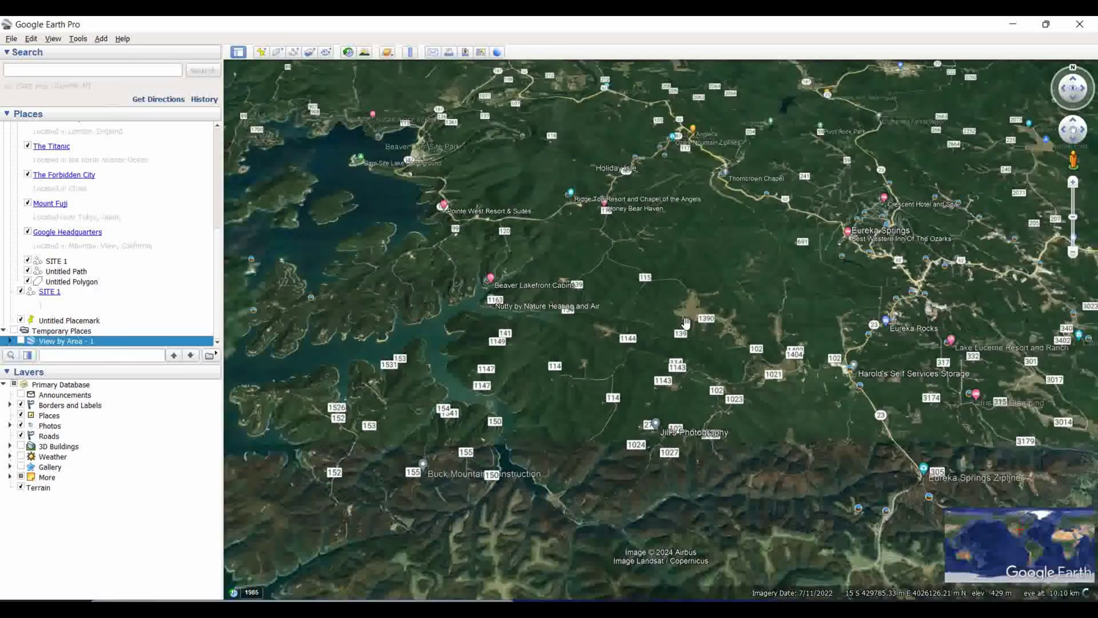
scroll(686, 323, down, 5)
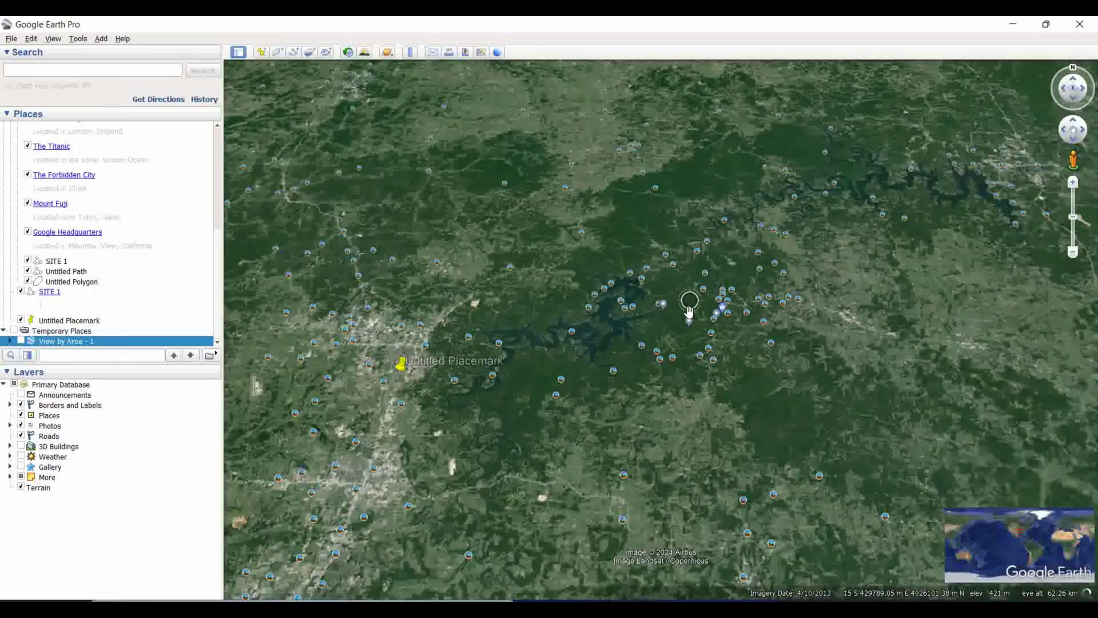
scroll(689, 310, down, 3)
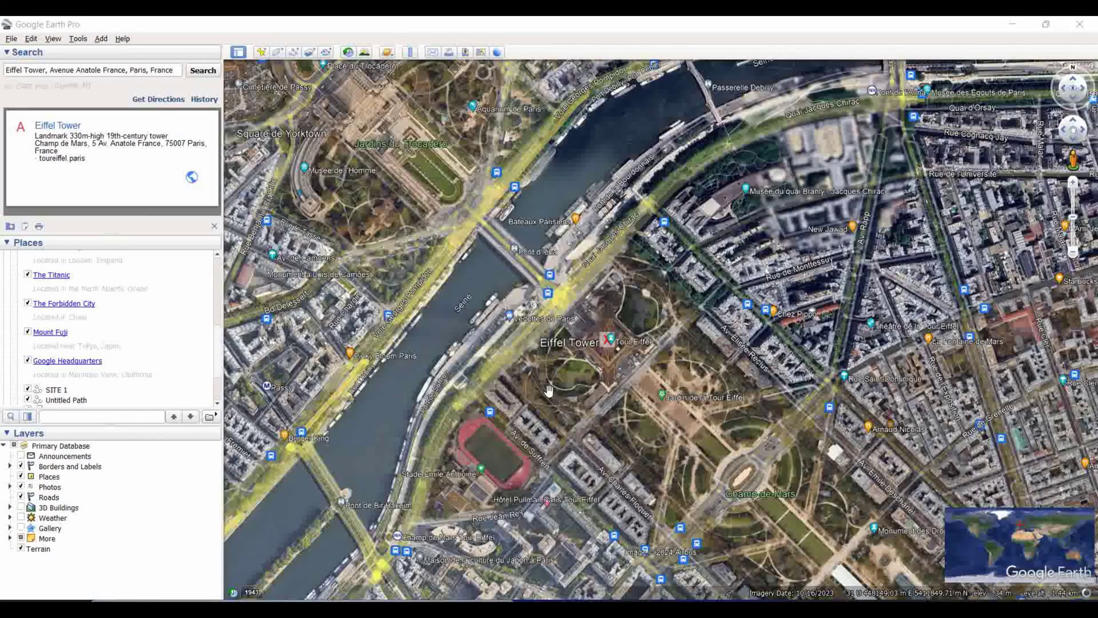
scroll(548, 390, down, 3)
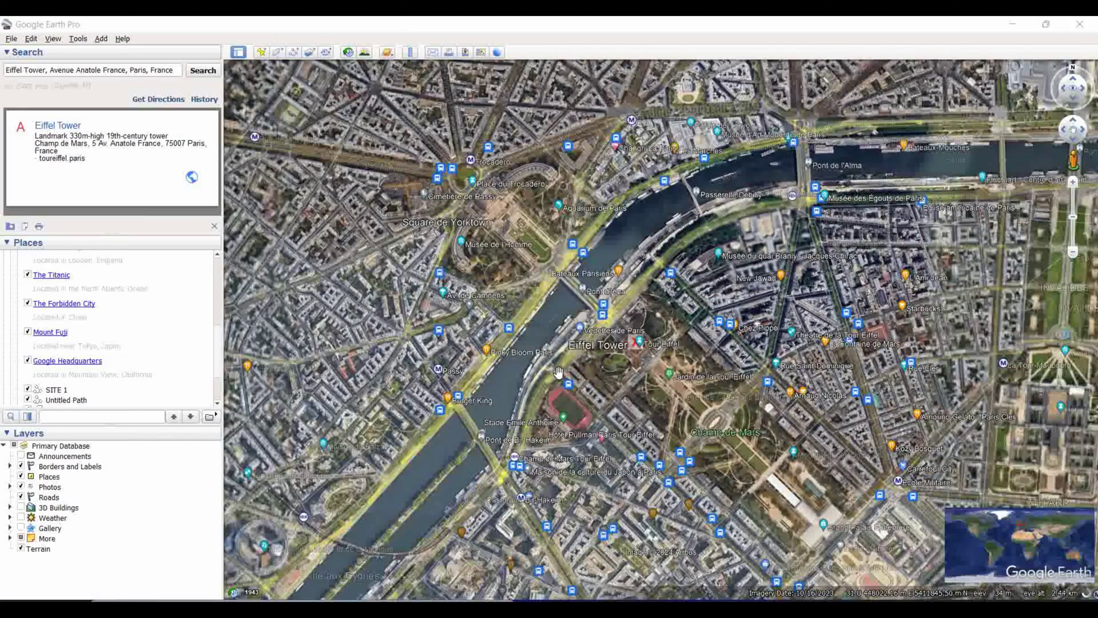
scroll(610, 318, up, 5)
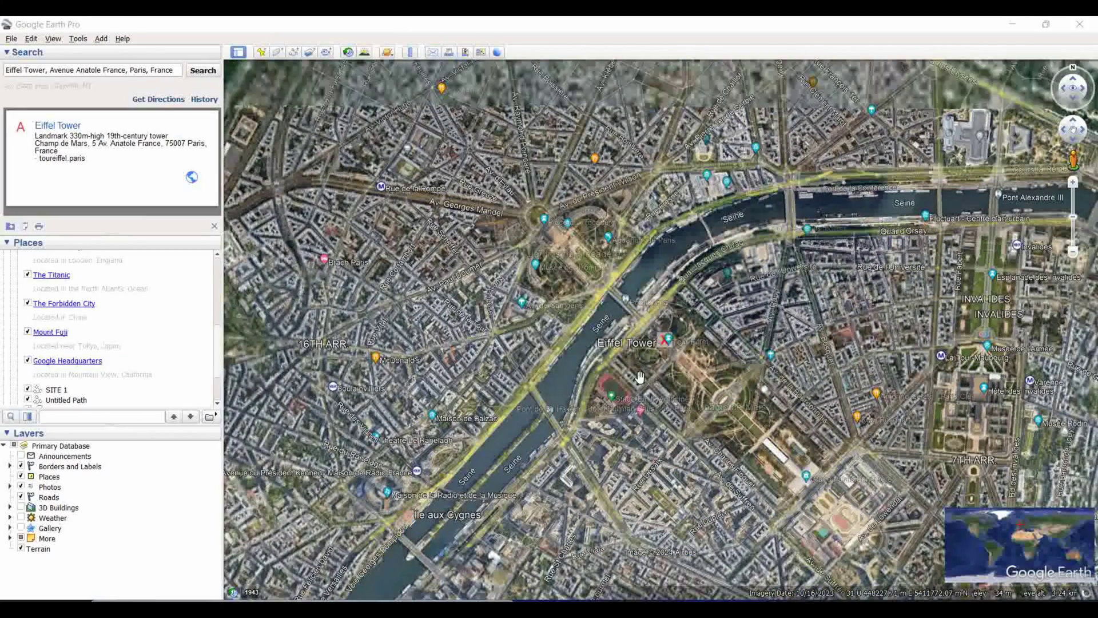
scroll(671, 308, up, 2)
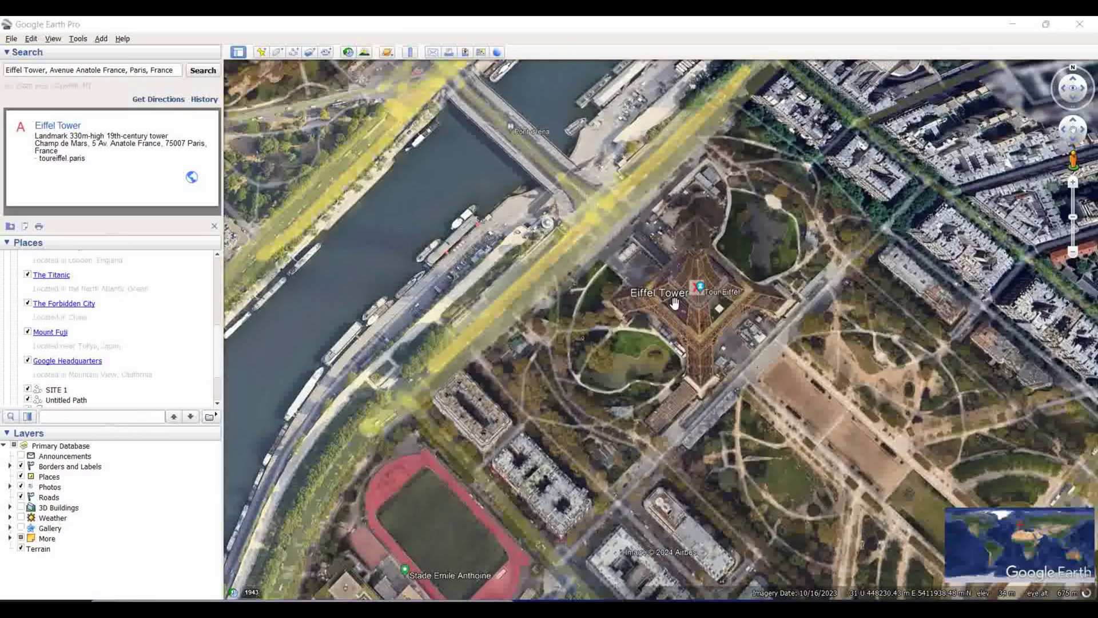
scroll(697, 292, up, 1)
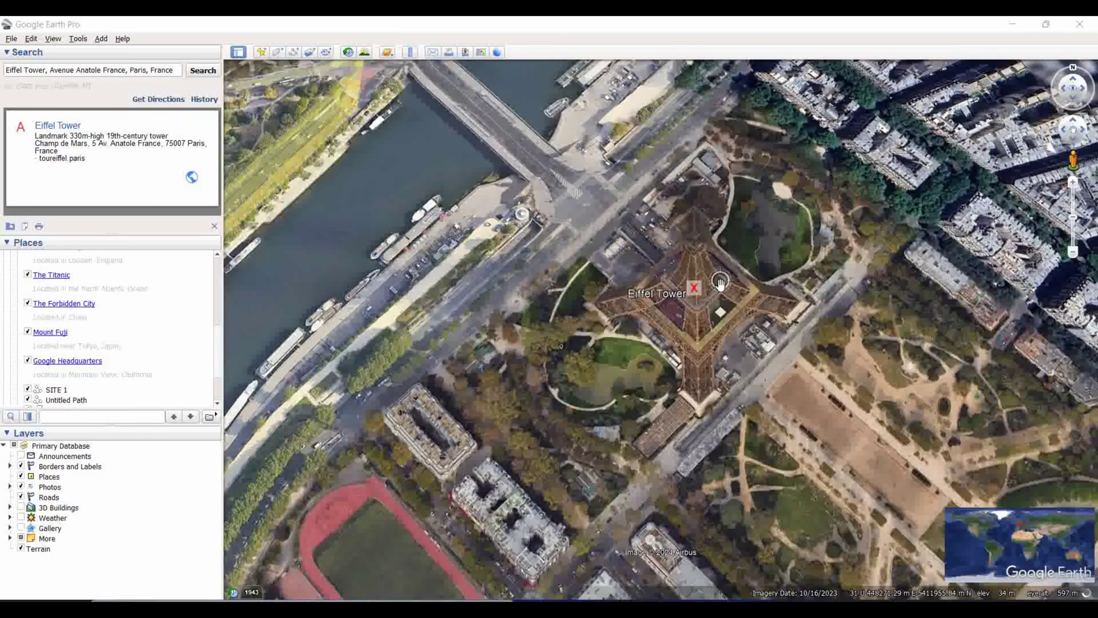
click(694, 287)
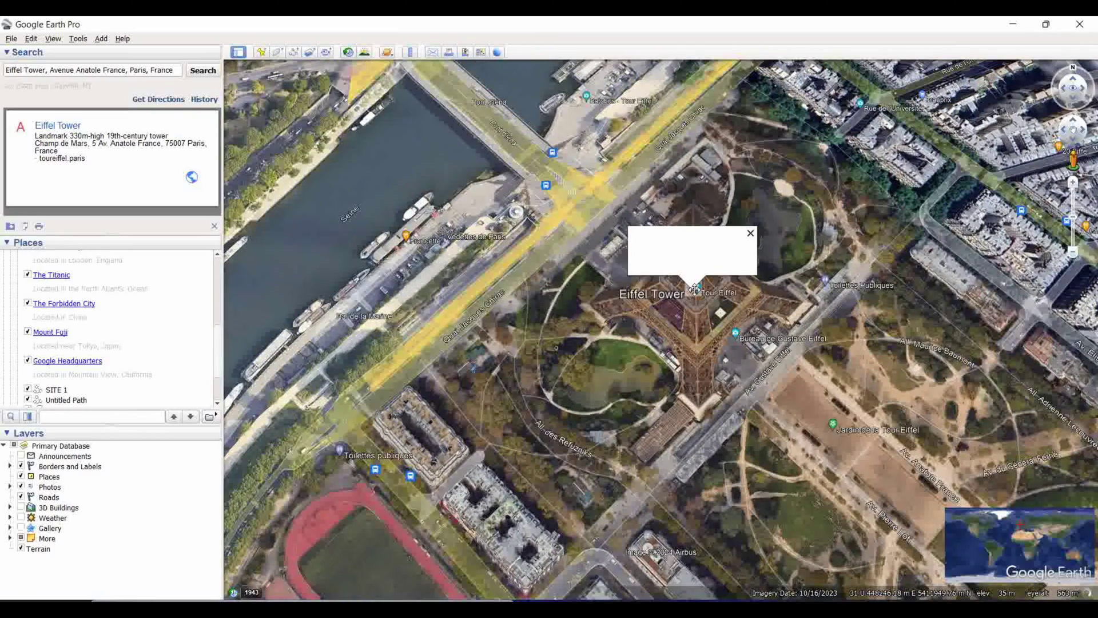
click(686, 314)
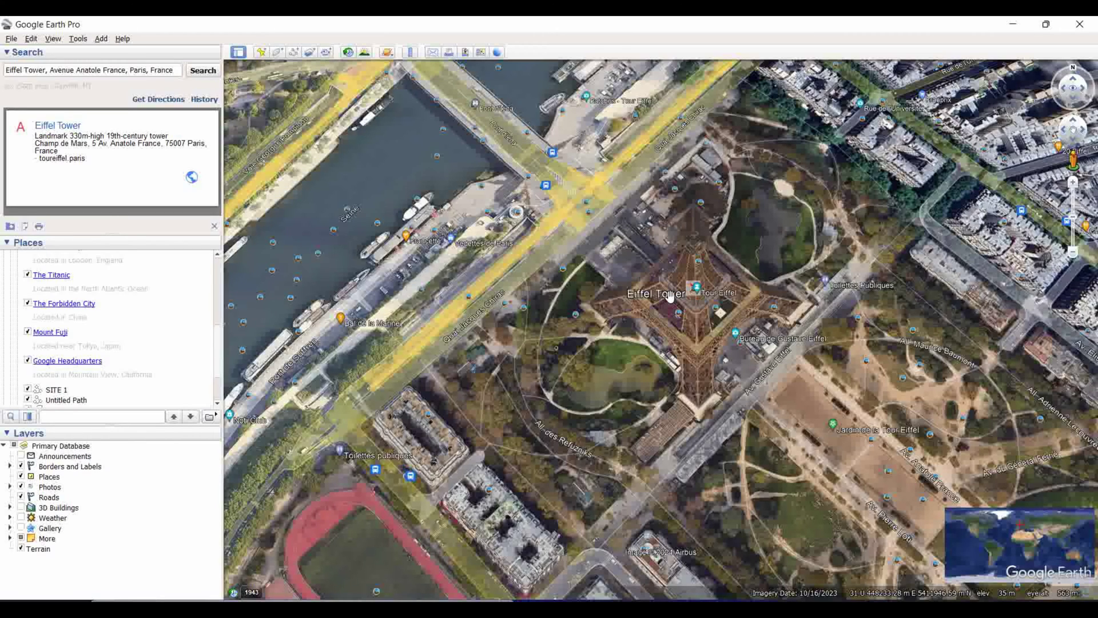
Step: Add an Untitled Placemark on the Eiffel Tower and copy it to the clipboard
click(261, 53)
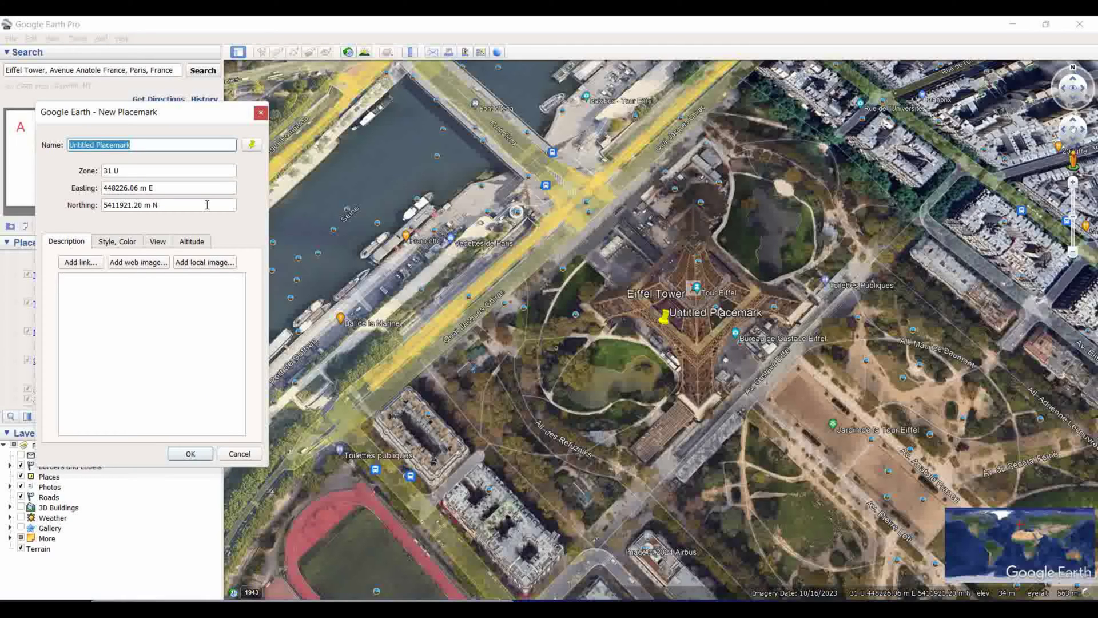
click(190, 453)
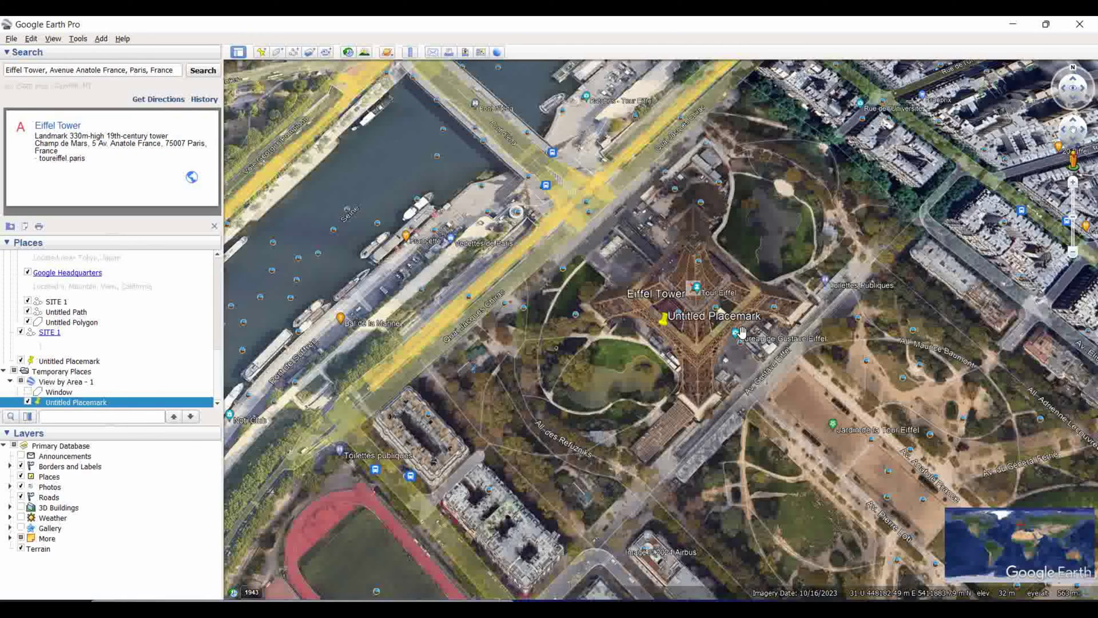
right_click(664, 323)
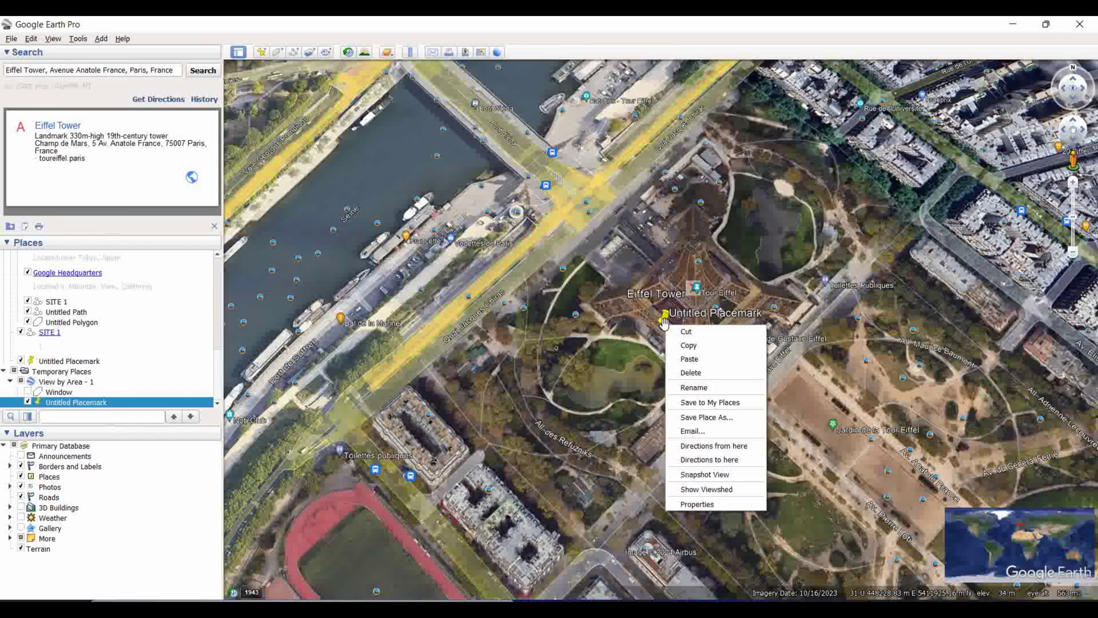
click(694, 350)
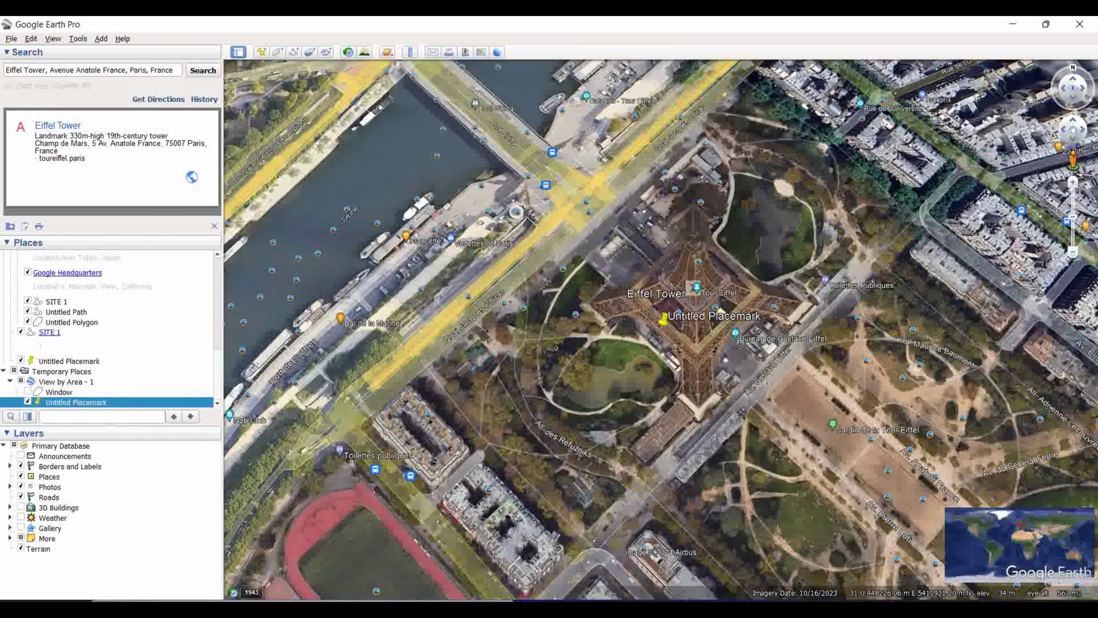
Step: Paste the Google Earth placemark location (Lat 48.858093, Lon 2.294150) into the georeference and confirm it
click(815, 551)
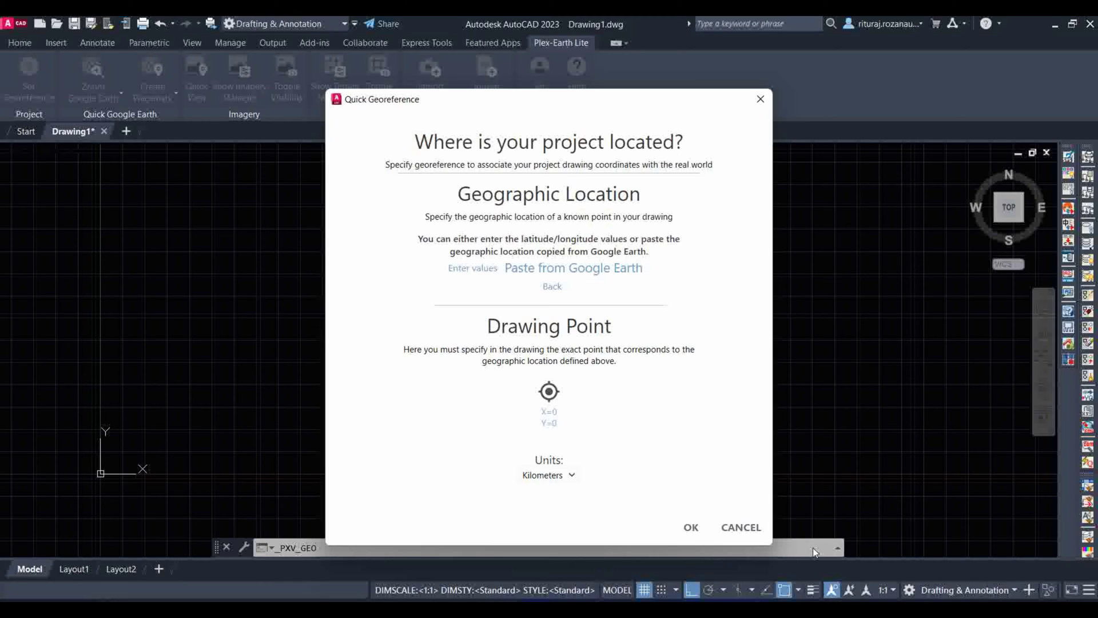
click(552, 269)
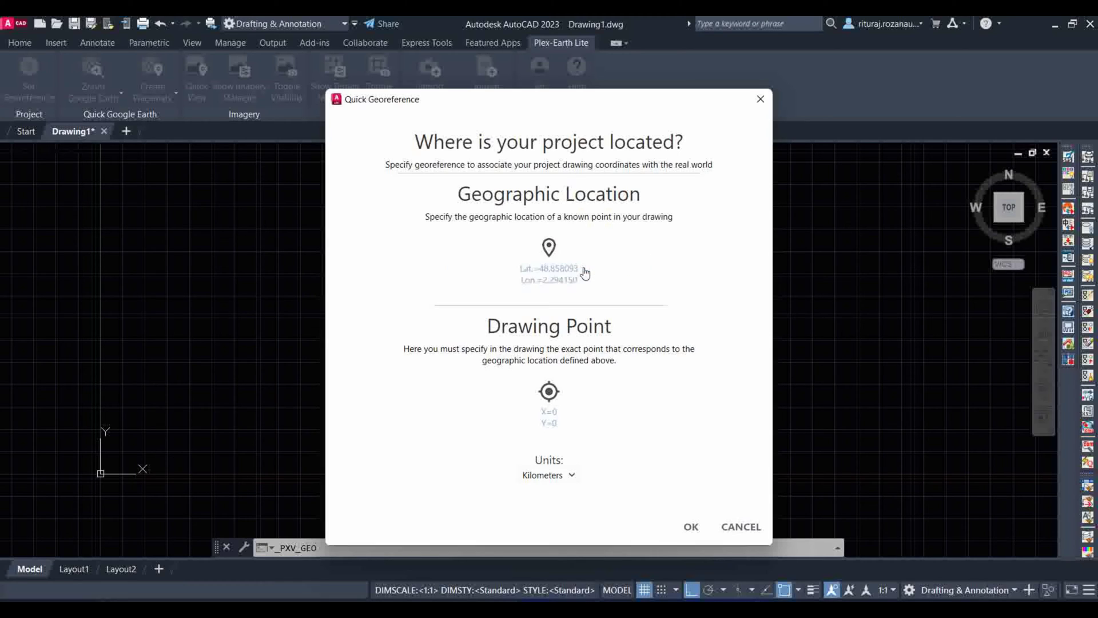
click(692, 529)
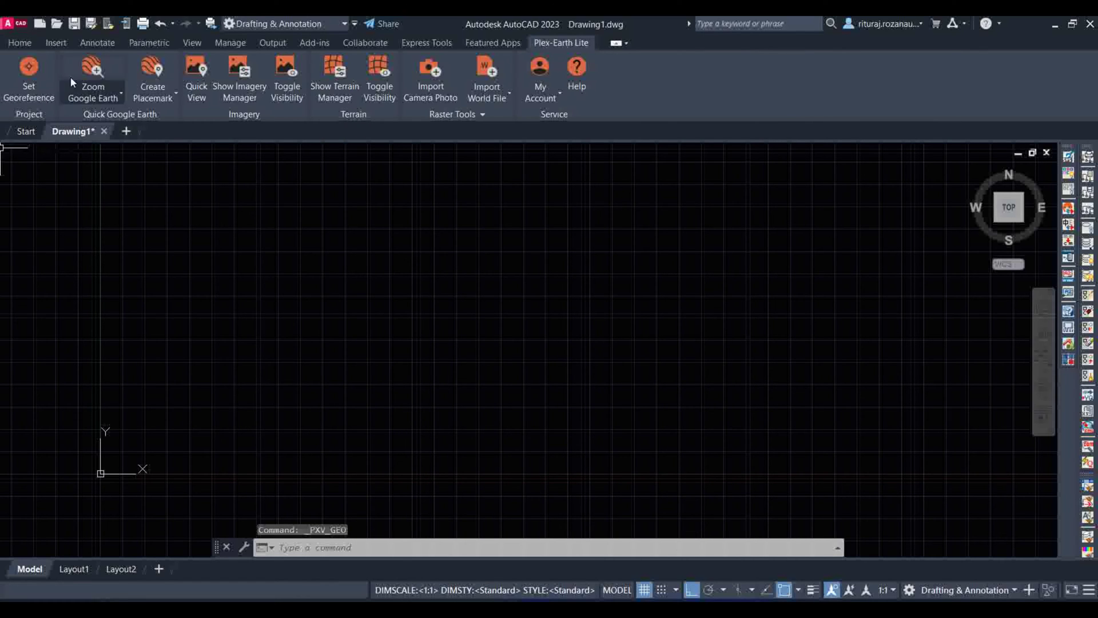
click(342, 237)
click(512, 274)
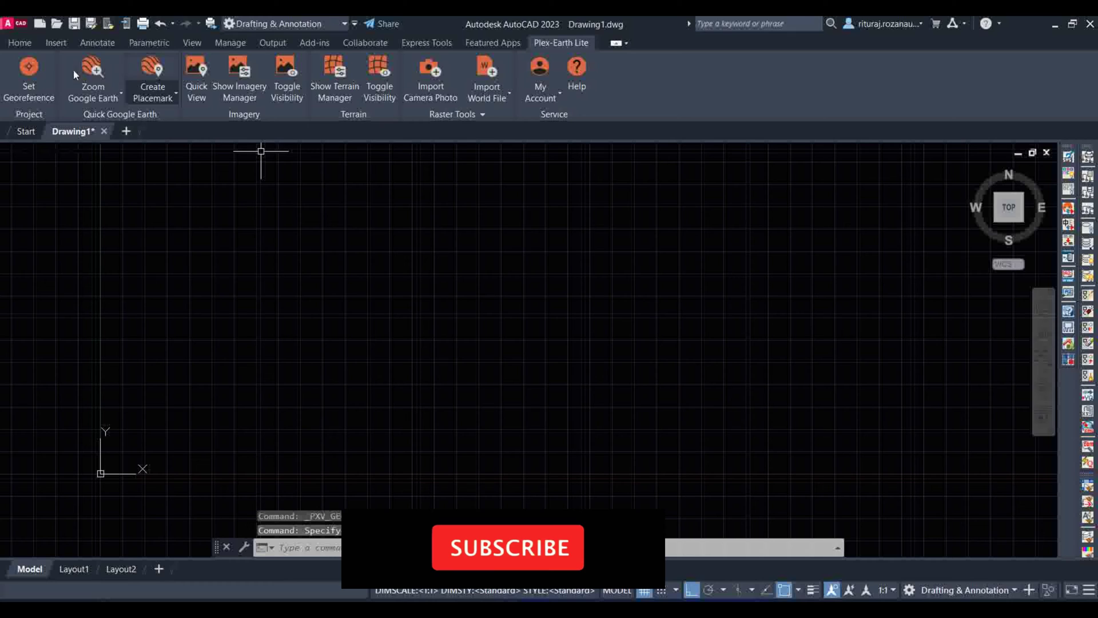
Step: Run Quick View using the copied Untitled Placemark's area for the Google imagery
click(198, 73)
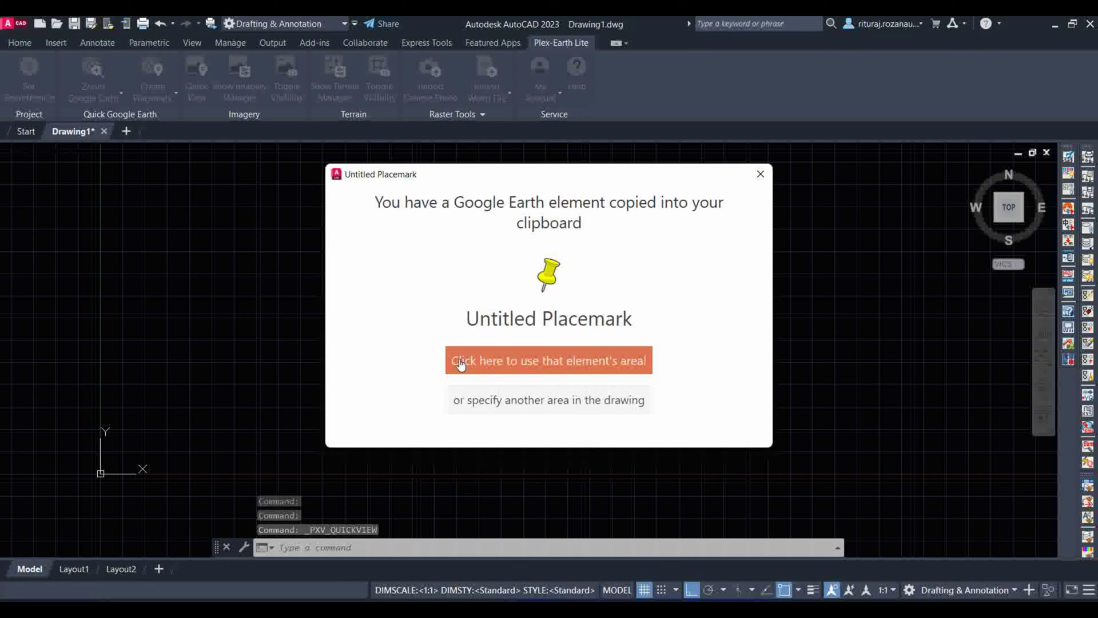
click(545, 361)
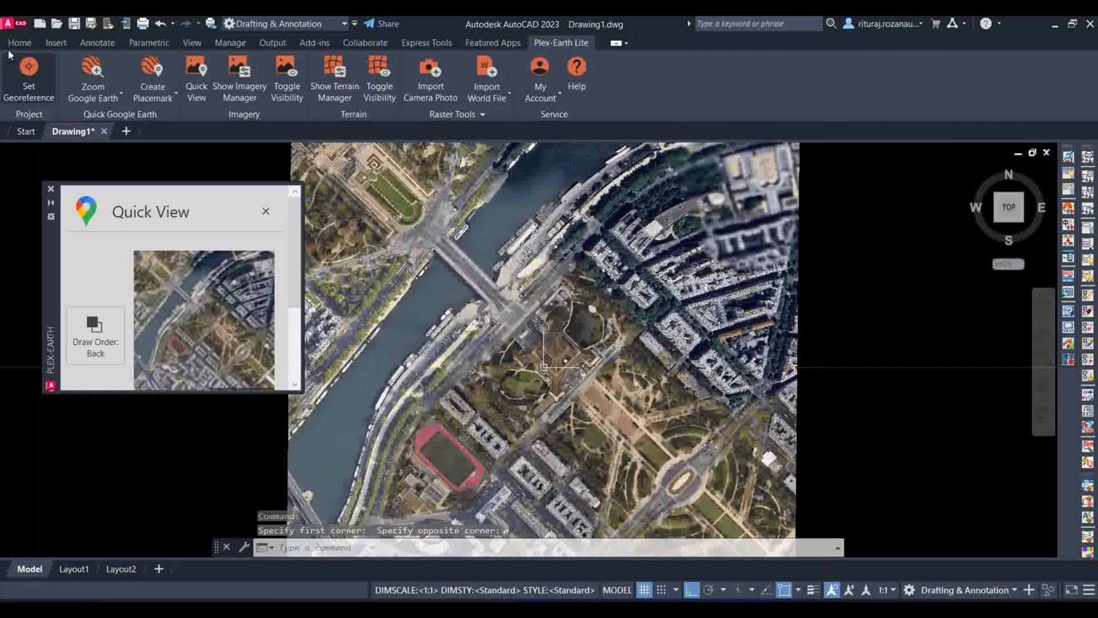
Step: Draw LINE segments around the park's corners on the aerial image, then end the command and pan out
click(19, 44)
click(15, 72)
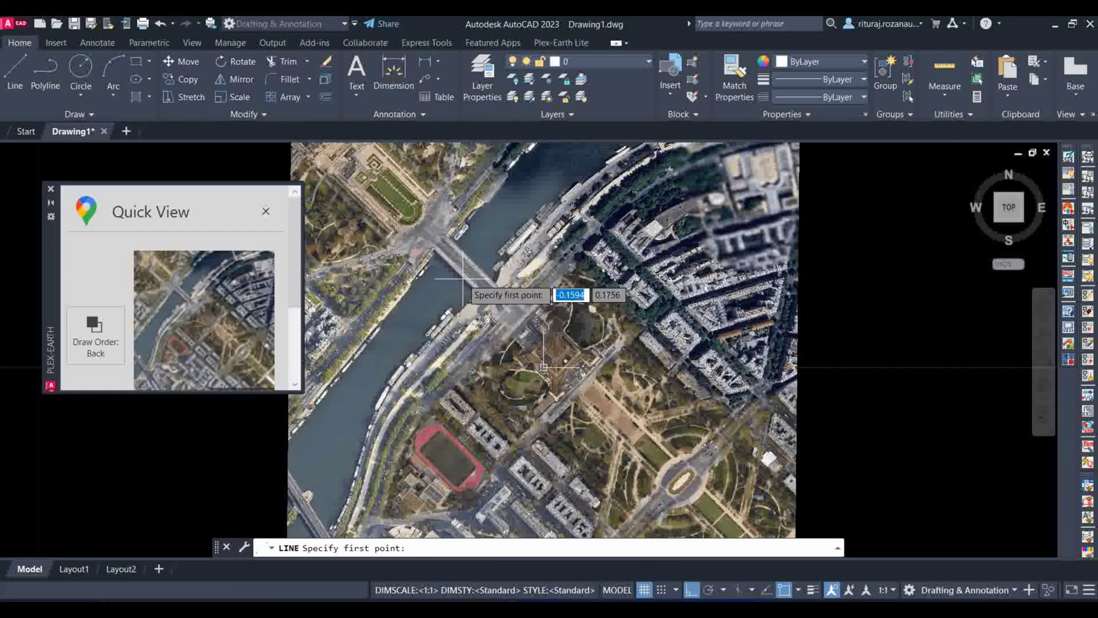
click(547, 349)
click(728, 349)
click(728, 464)
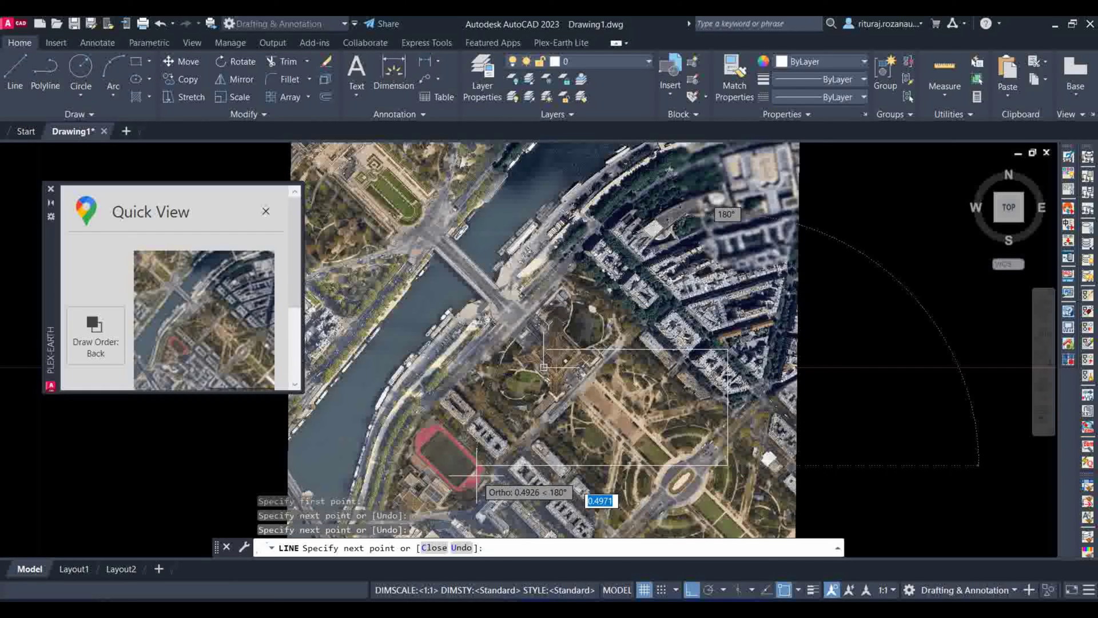
click(470, 465)
click(469, 337)
click(559, 336)
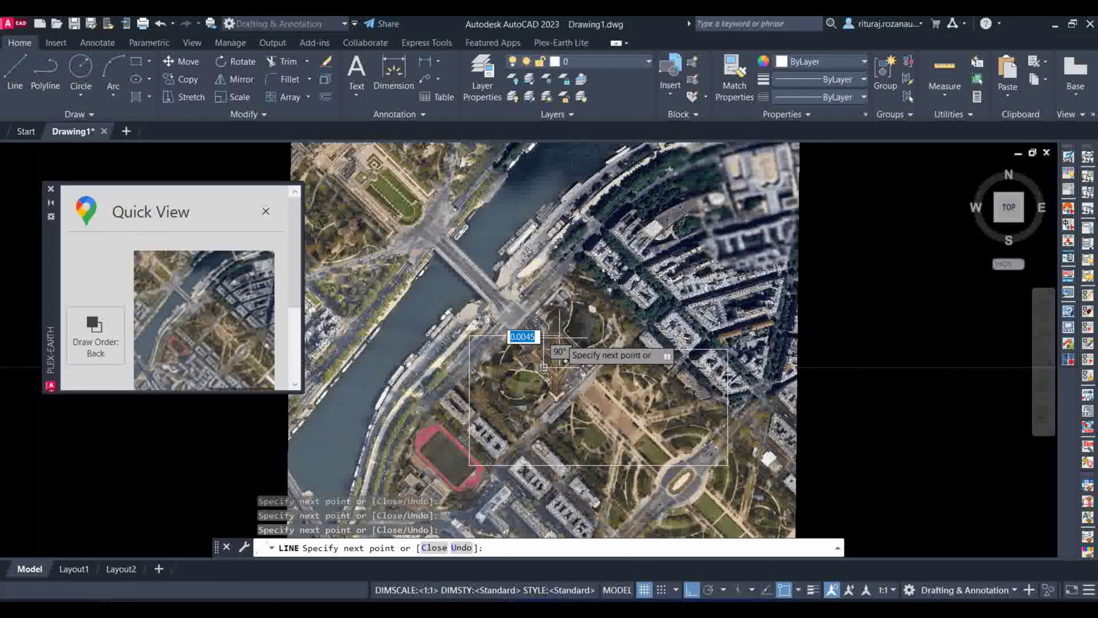
click(558, 535)
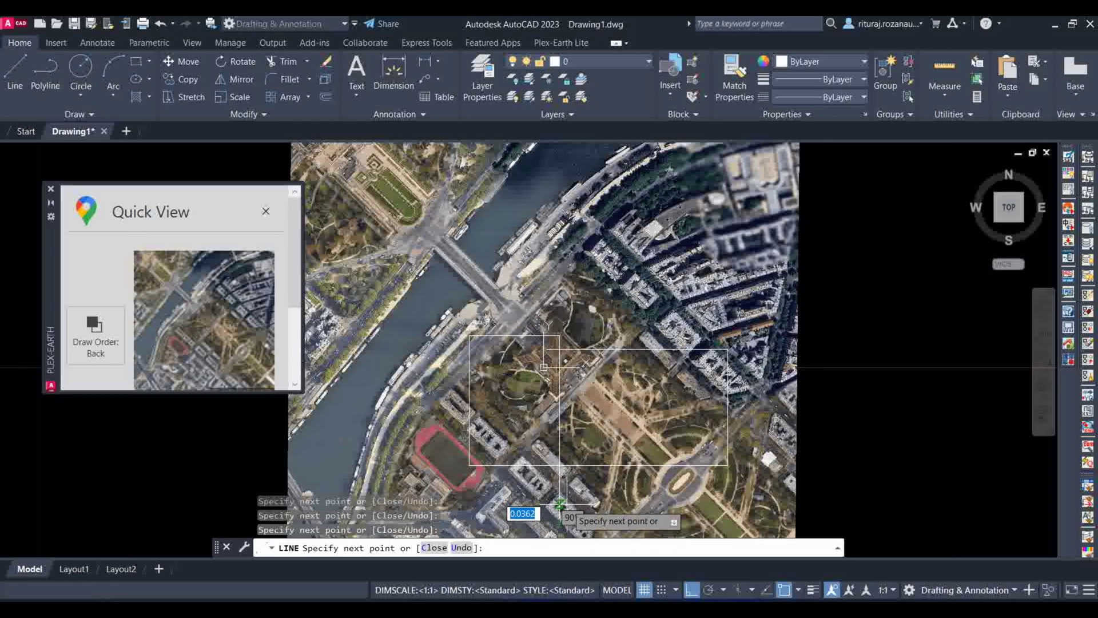
key(Escape)
key(Escape)
key(Escape)
scroll(716, 393, down, 6)
middle_drag(670, 349, 512, 273)
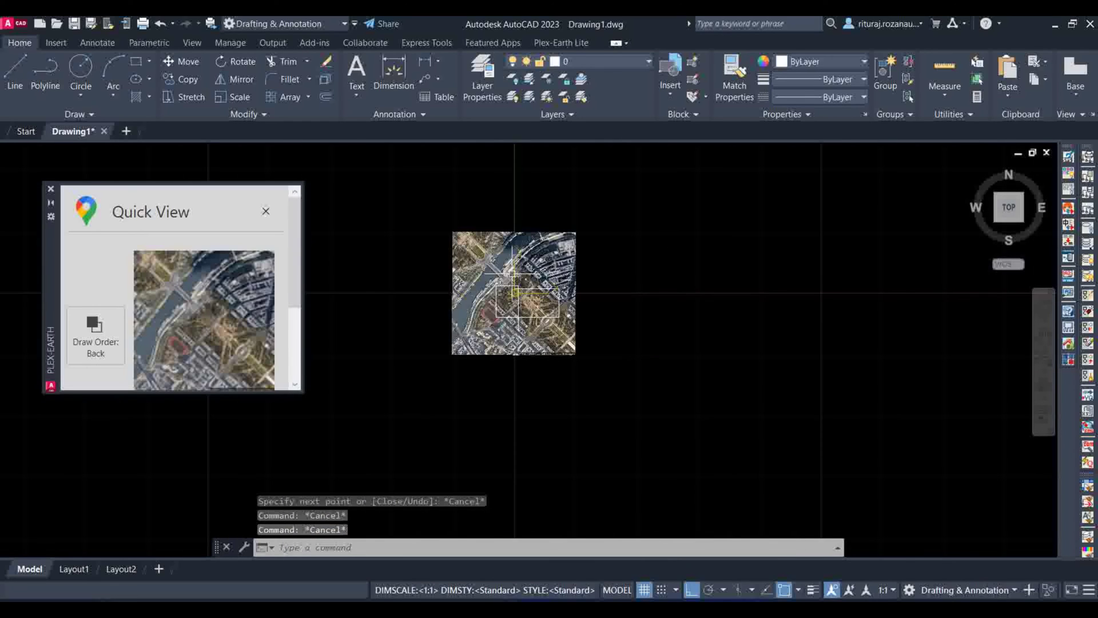
Step: Insert a Quick View tile from two corners picked in the drawing, then zoom in on the apartment buildings
click(559, 43)
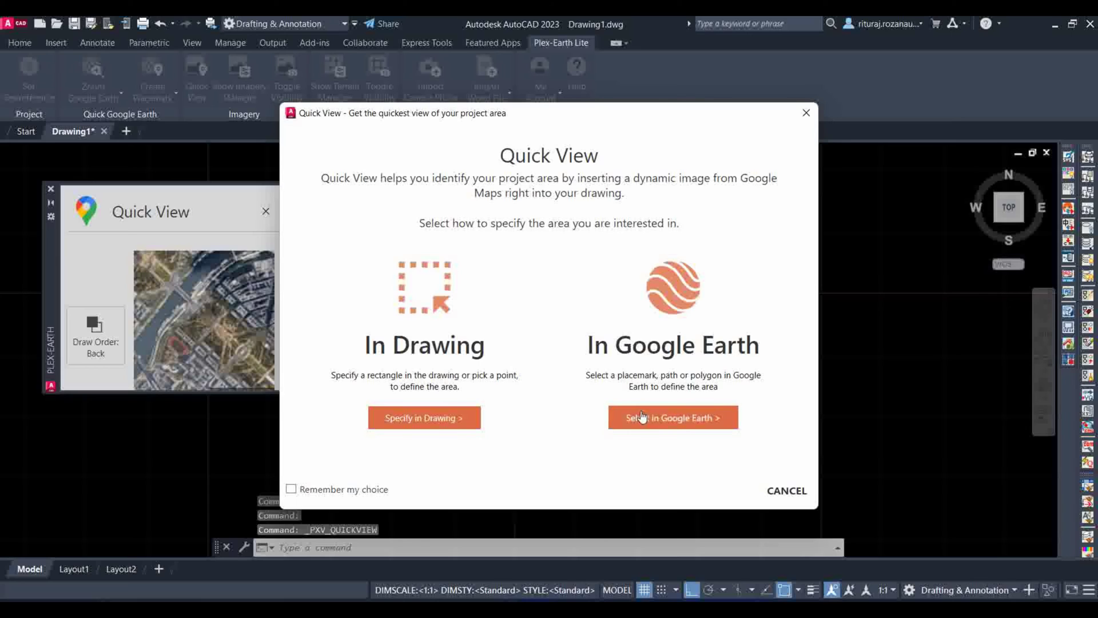
click(425, 419)
scroll(541, 354, up, 4)
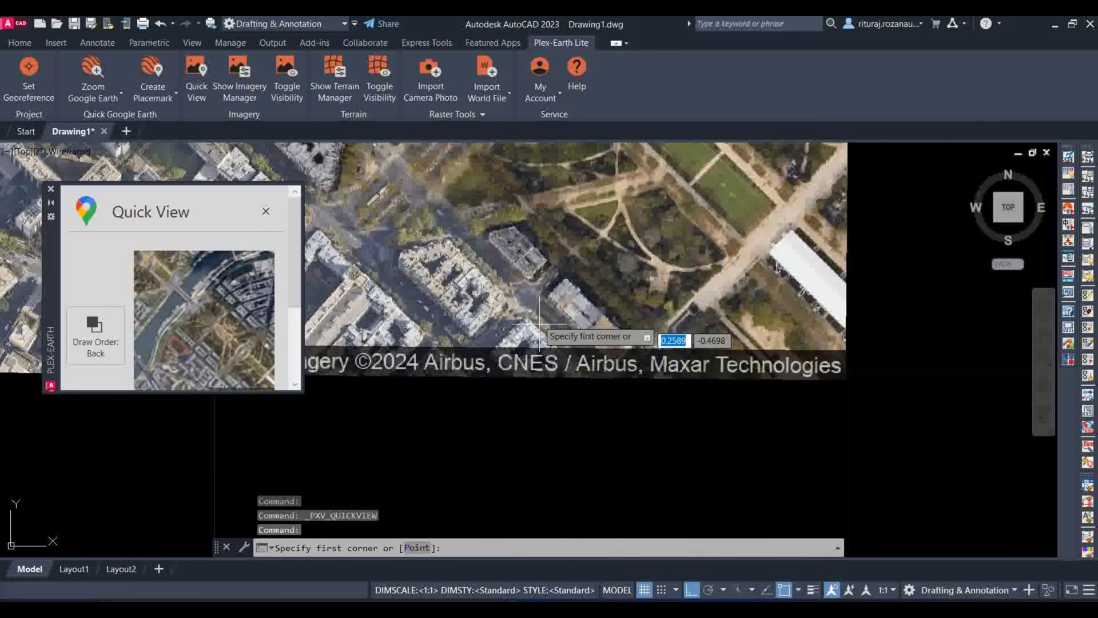
click(529, 277)
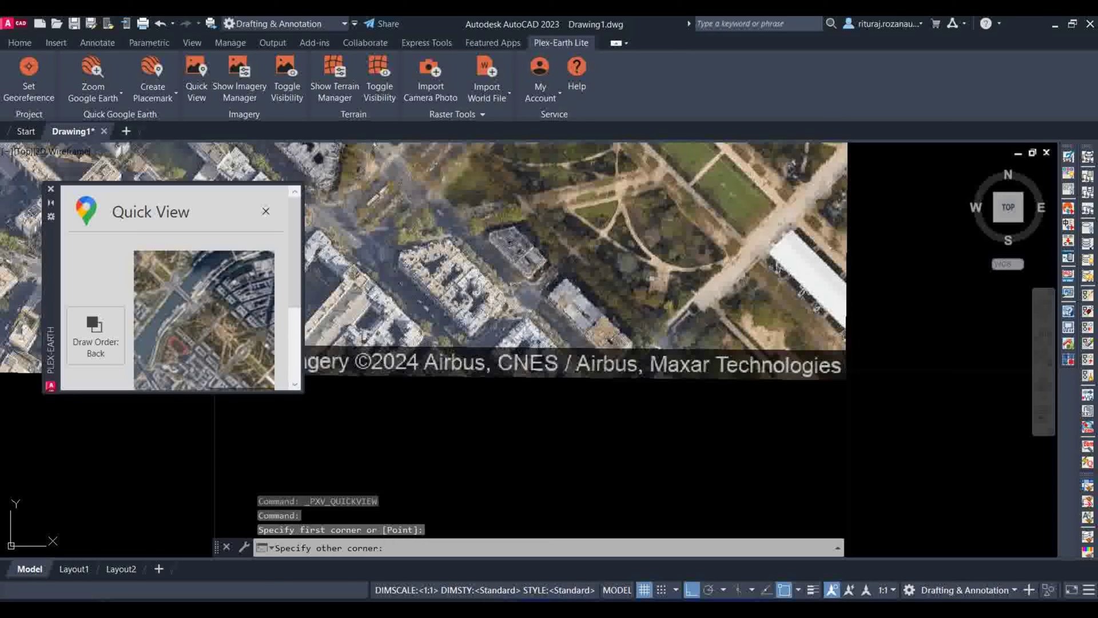
click(643, 329)
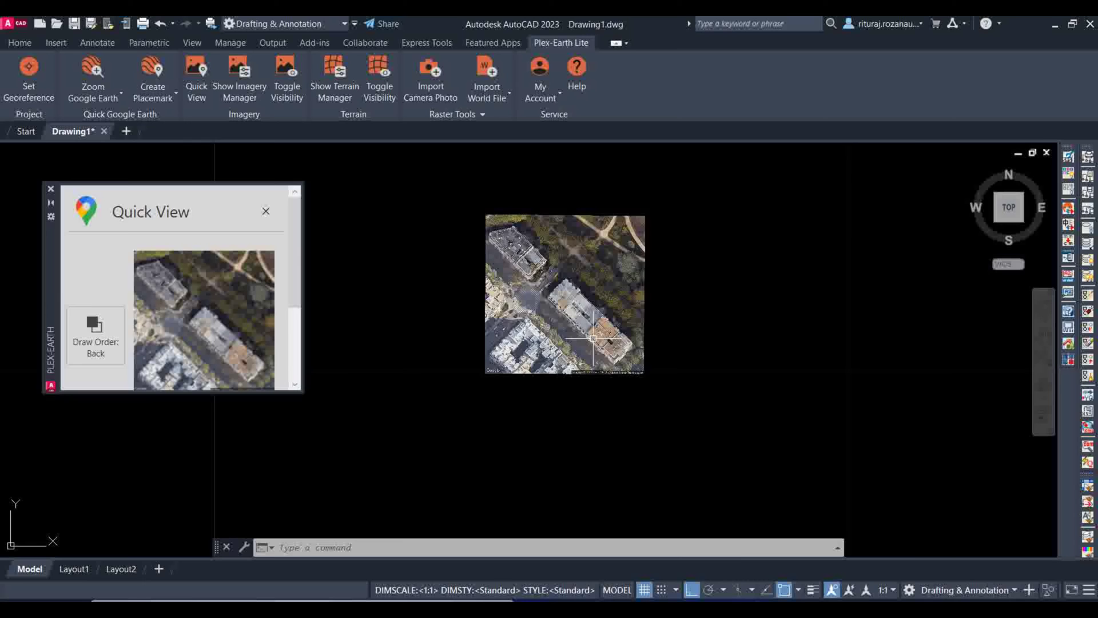
scroll(594, 323, up, 5)
scroll(594, 323, down, 4)
scroll(594, 323, down, 6)
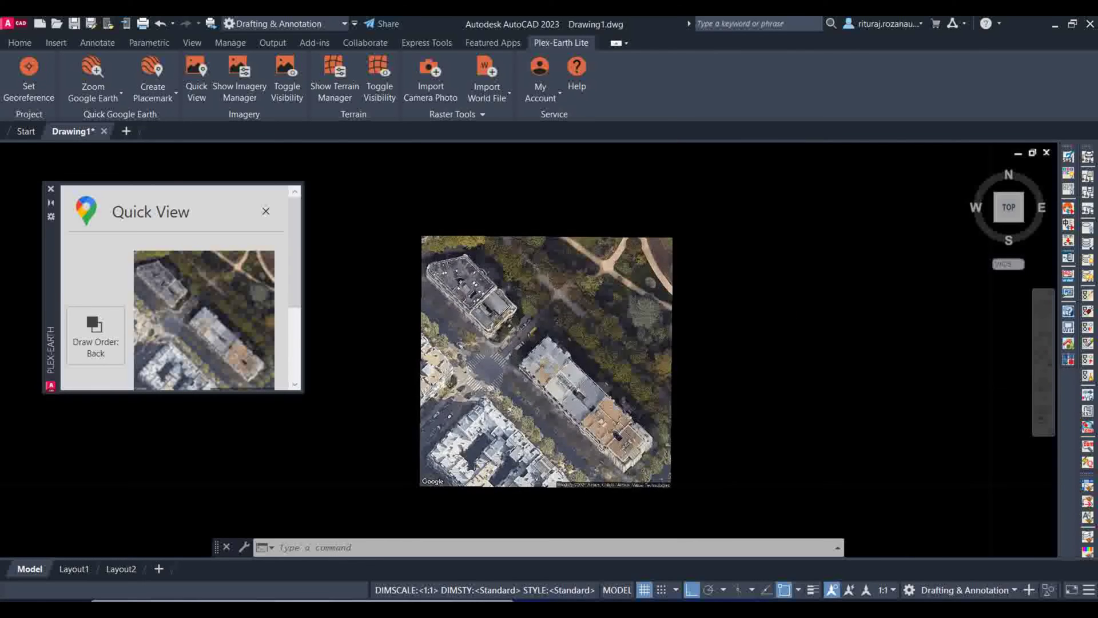
scroll(568, 415, up, 2)
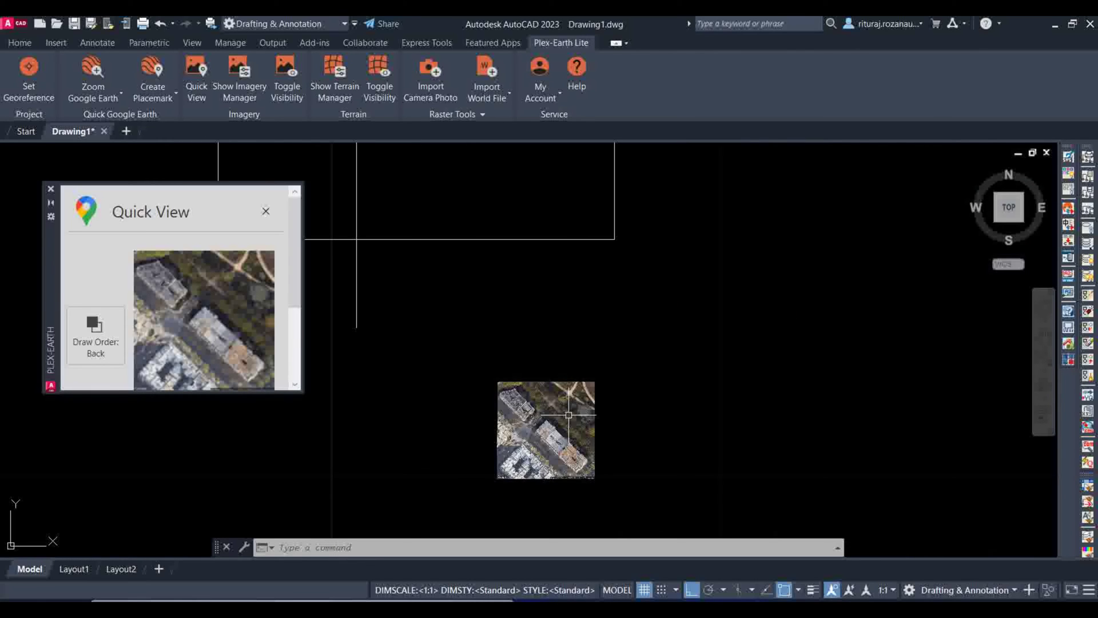
scroll(569, 415, up, 2)
scroll(564, 453, up, 6)
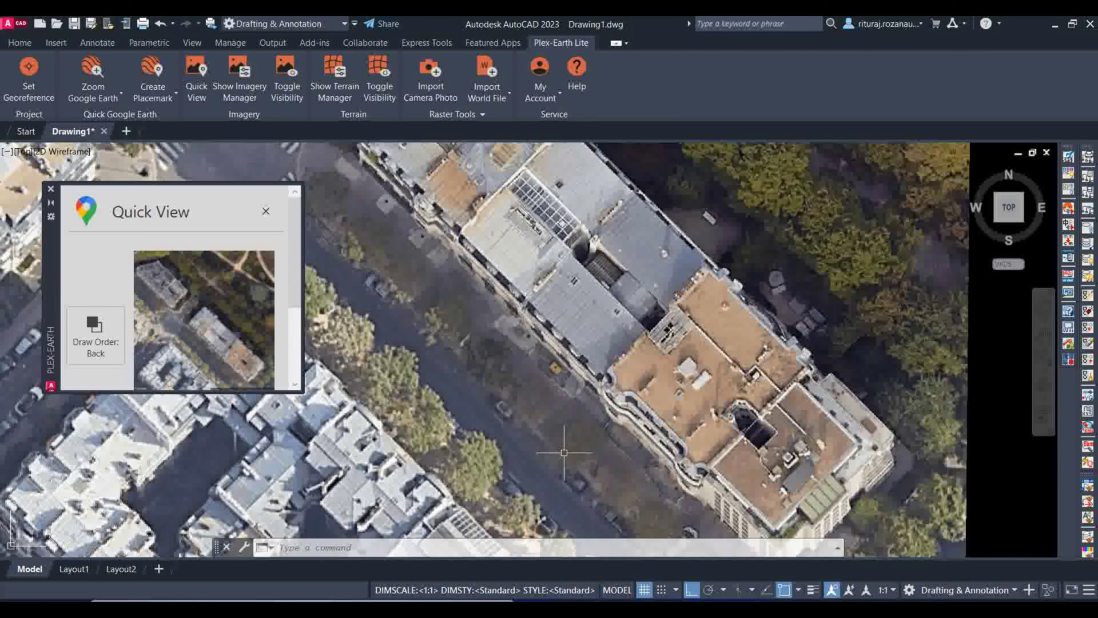
Step: Insert a larger Quick View tile from two corners picked right of the existing tile
click(197, 79)
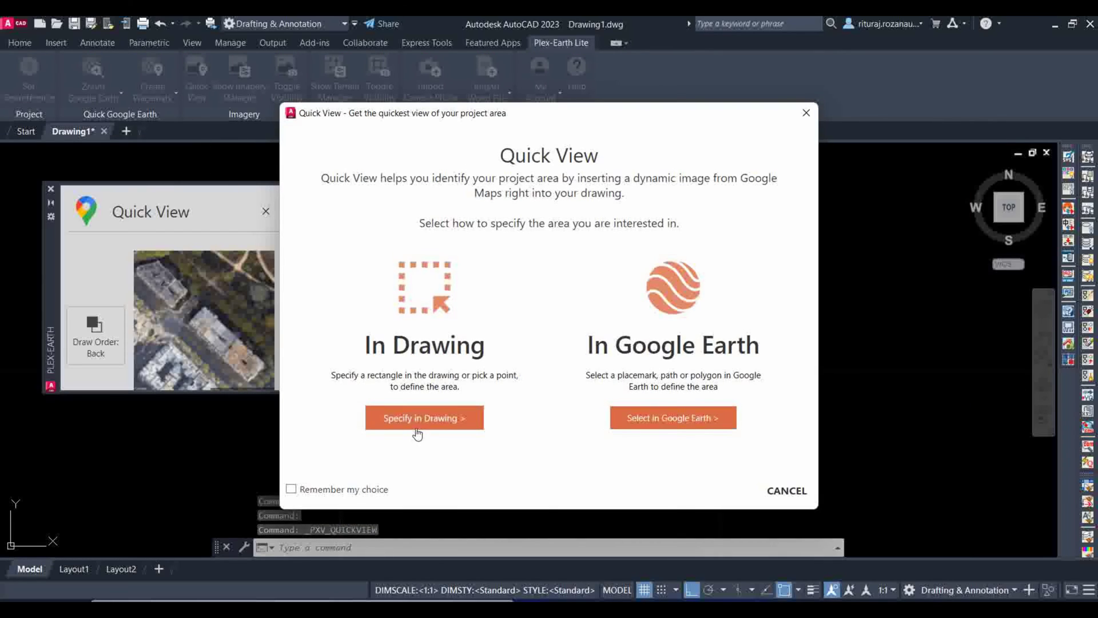
click(417, 427)
click(629, 218)
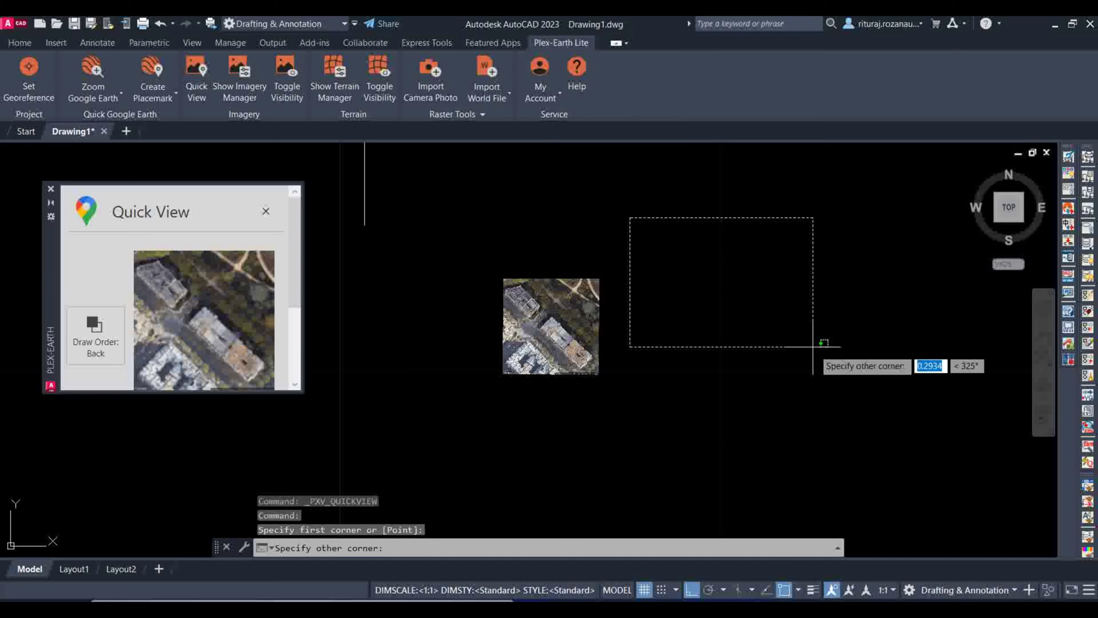
click(871, 473)
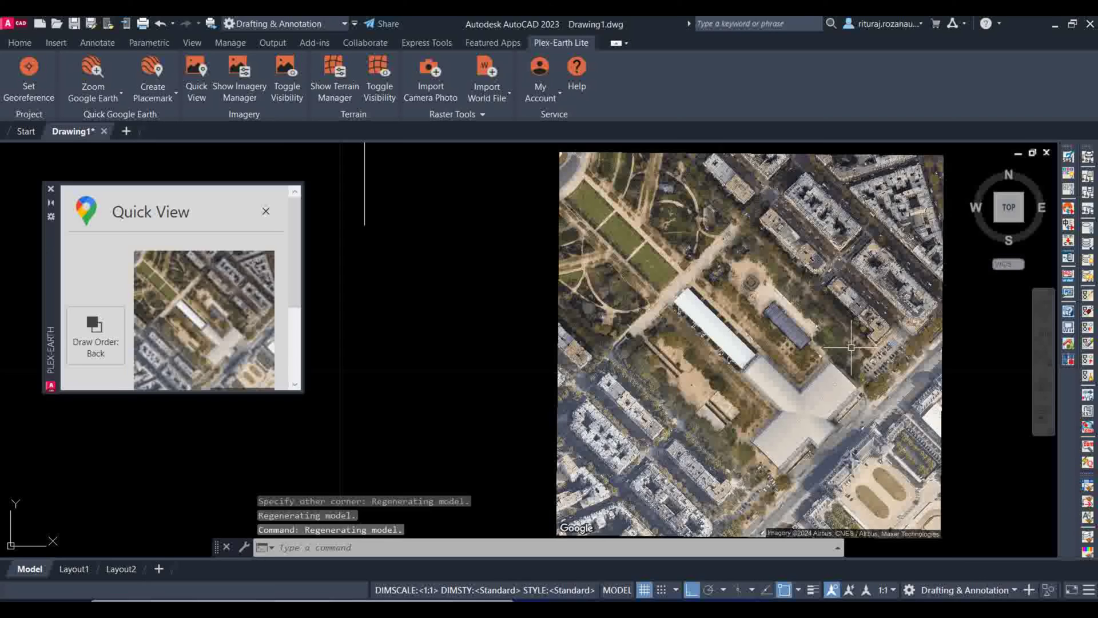
Step: Pan to the origin and repeat Quick View, picking two wide corners for a Paris-region imagery tile
scroll(820, 371, down, 5)
middle_drag(807, 370, 589, 363)
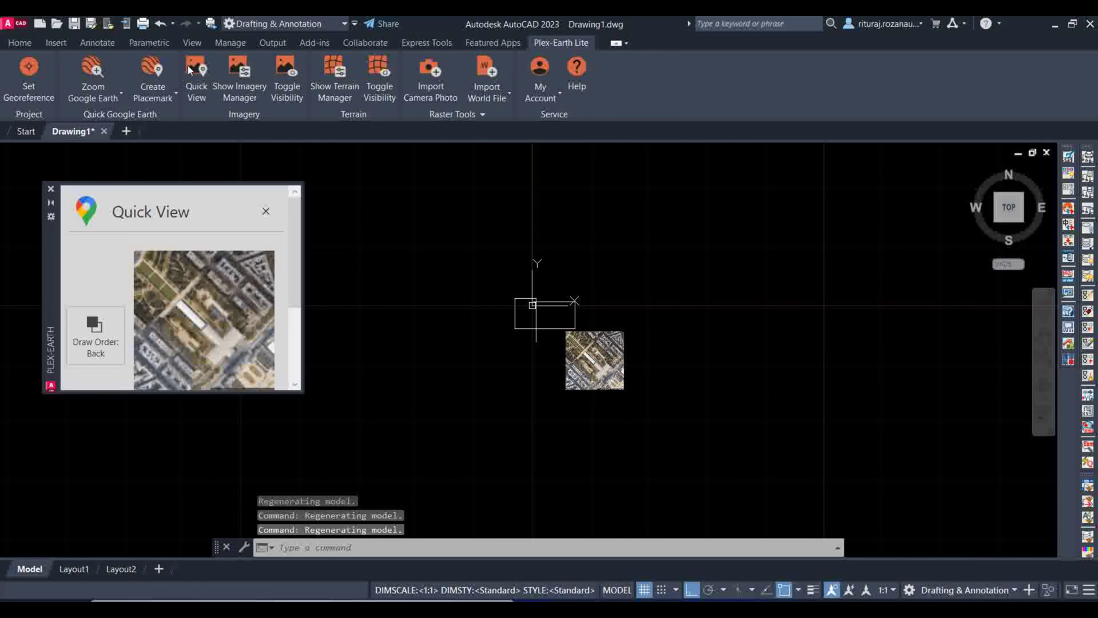
key(Return)
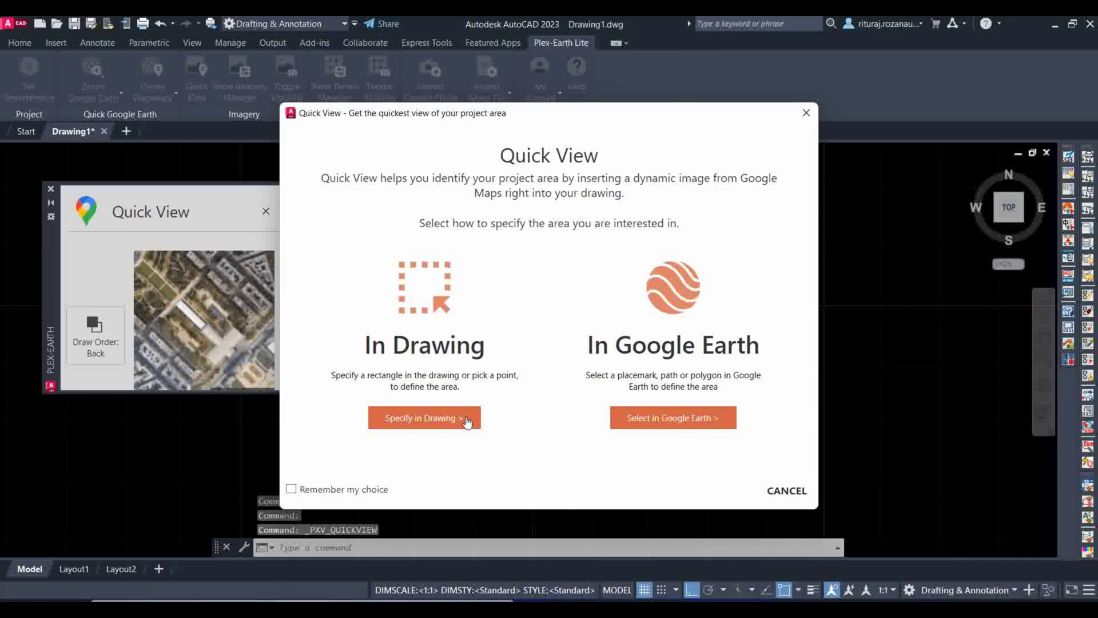
click(468, 422)
scroll(561, 297, up, 3)
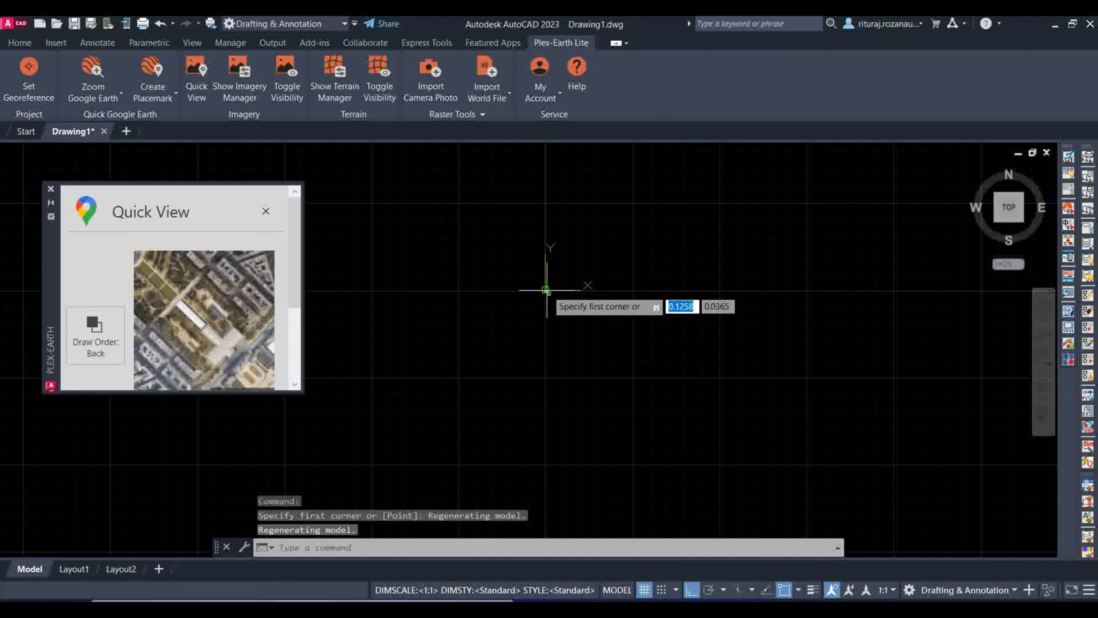
click(352, 169)
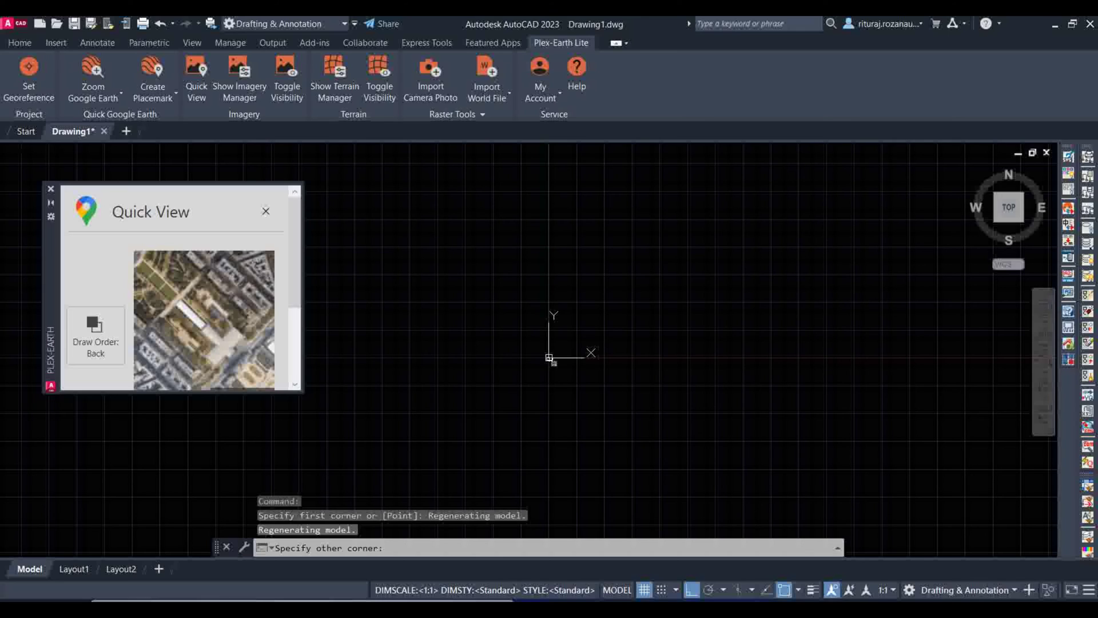
click(893, 525)
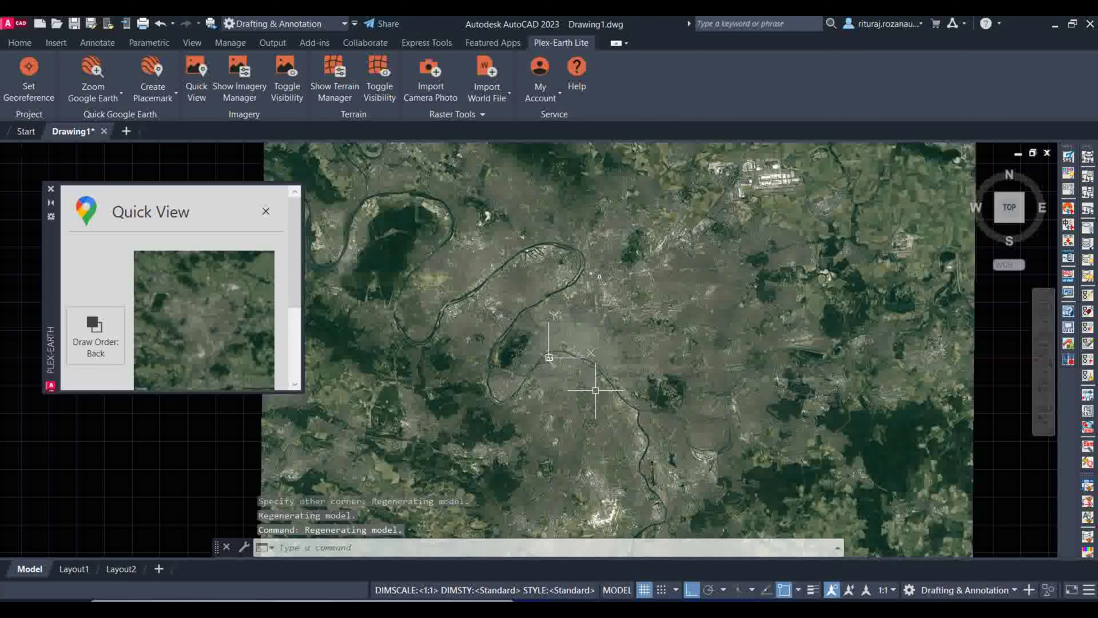
scroll(599, 389, down, 5)
scroll(599, 389, up, 3)
scroll(599, 390, up, 4)
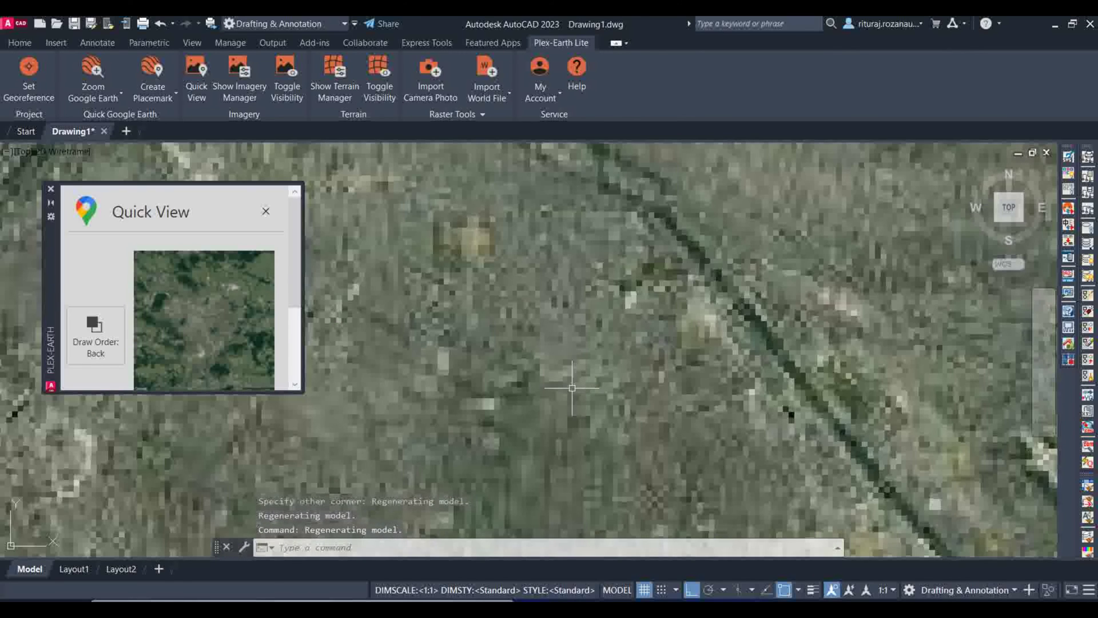
scroll(599, 390, down, 7)
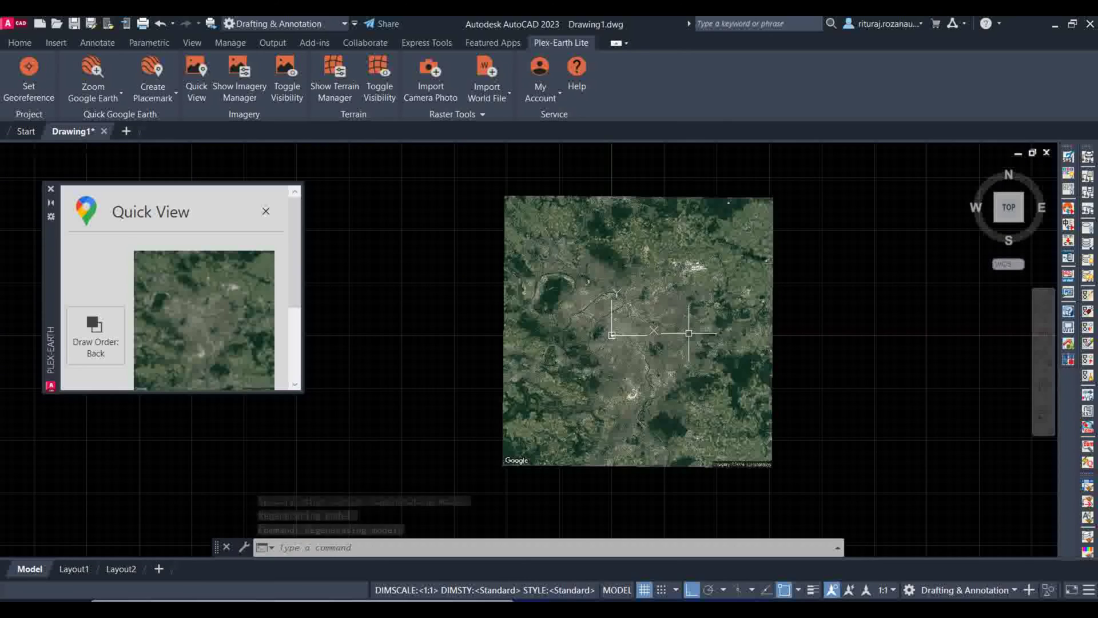
mouse_move(732, 326)
mouse_down()
mouse_move(572, 377)
mouse_move(722, 366)
mouse_move(721, 376)
mouse_up()
Step: Run Zoom Google Earth and pick a window over Paris on the map to sync Google Earth Pro's view
key(Escape)
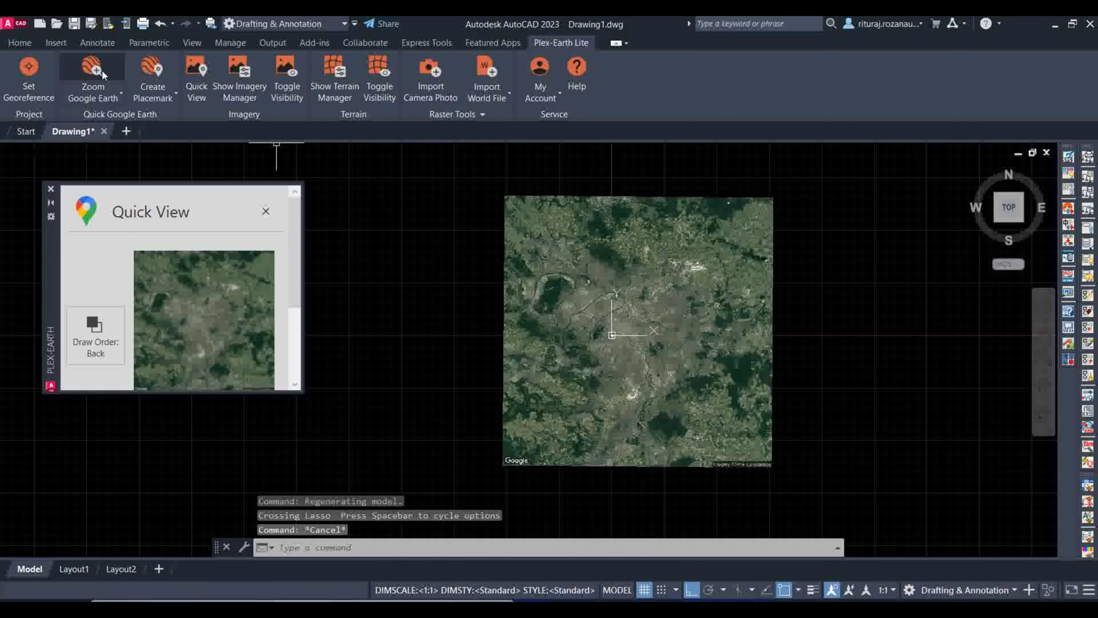
click(71, 99)
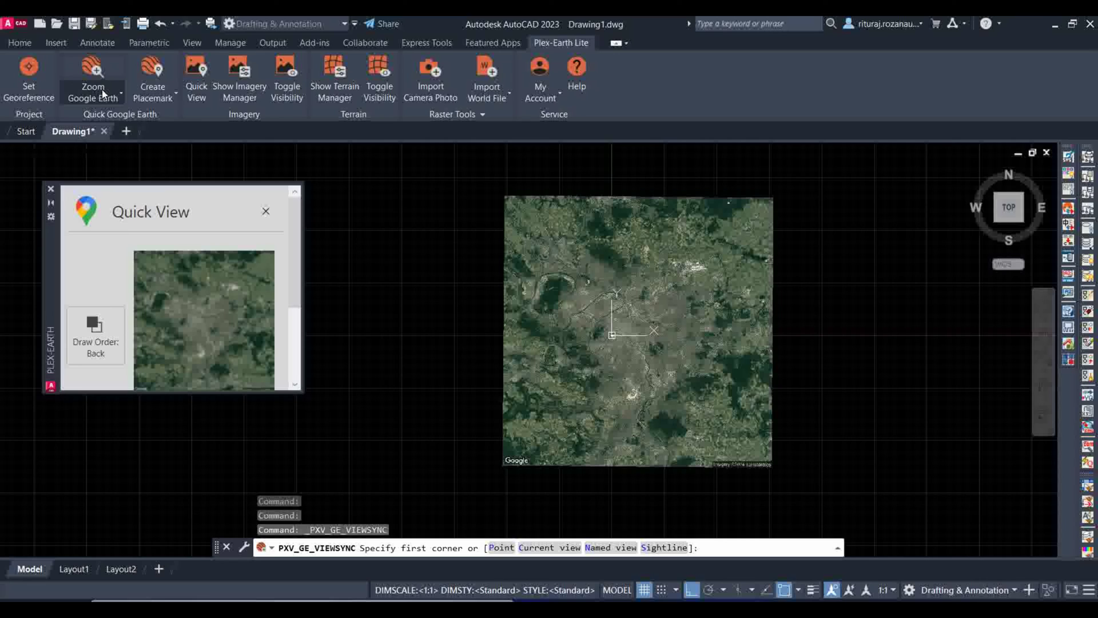
click(122, 93)
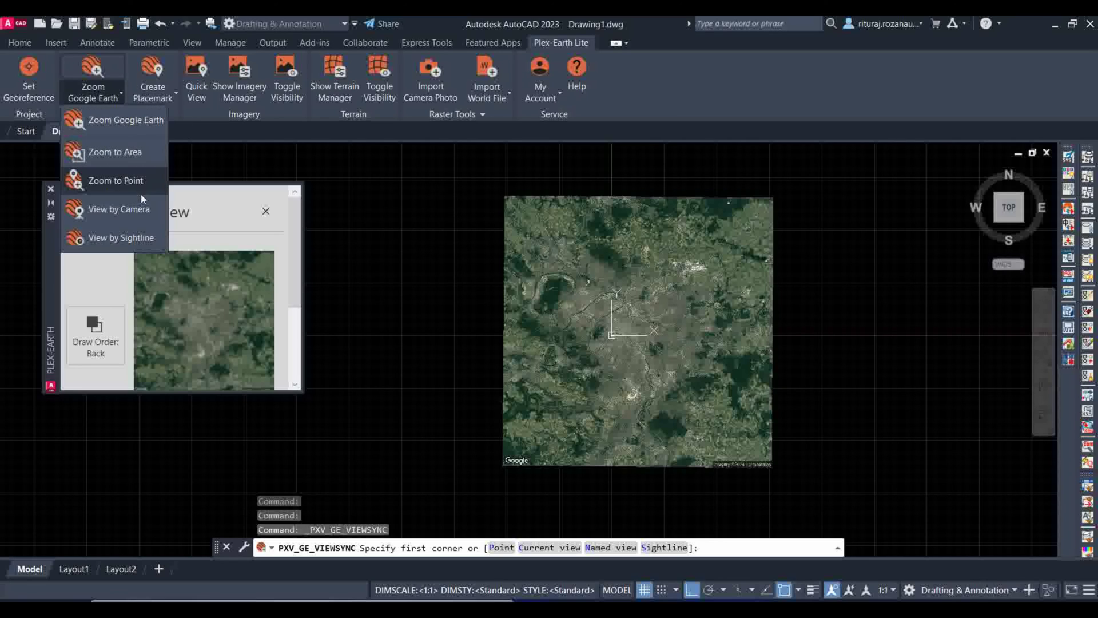
click(130, 118)
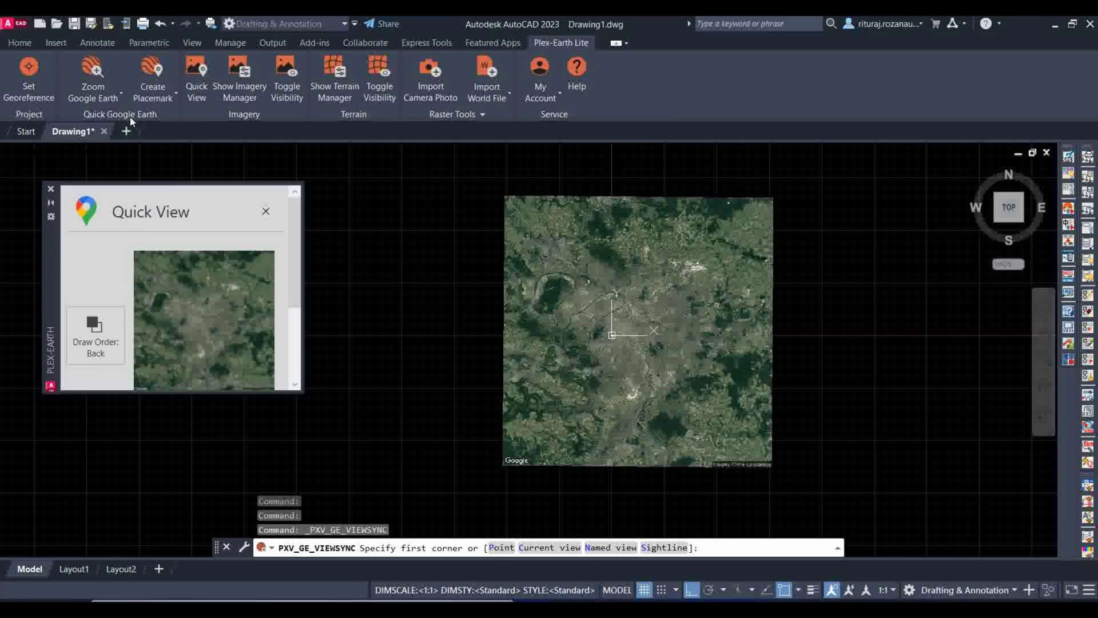
click(106, 80)
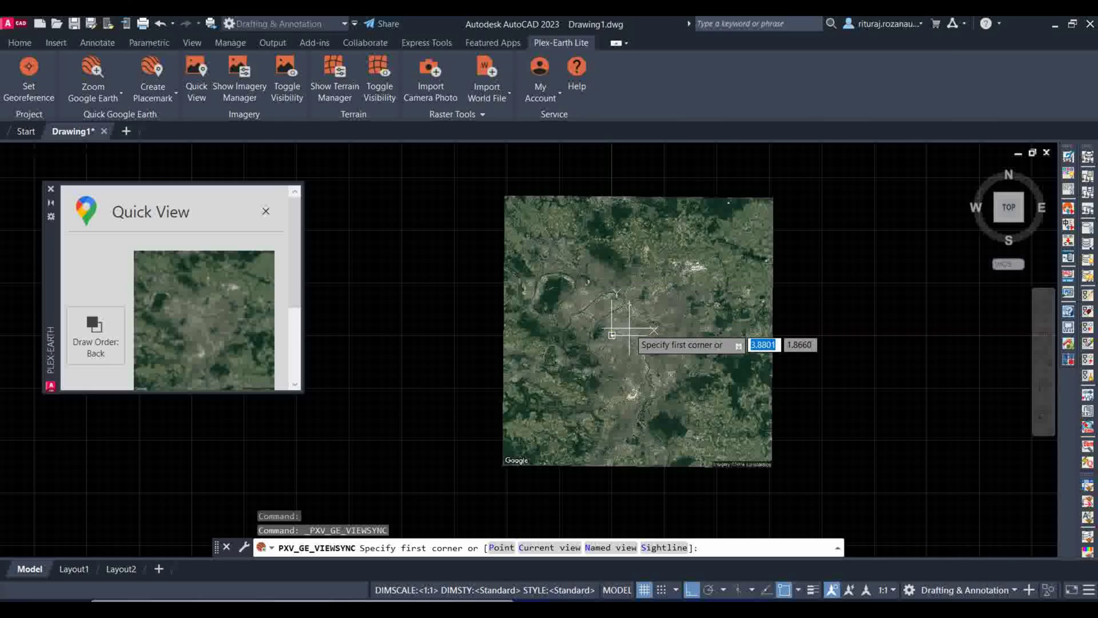
scroll(630, 331, up, 5)
click(575, 395)
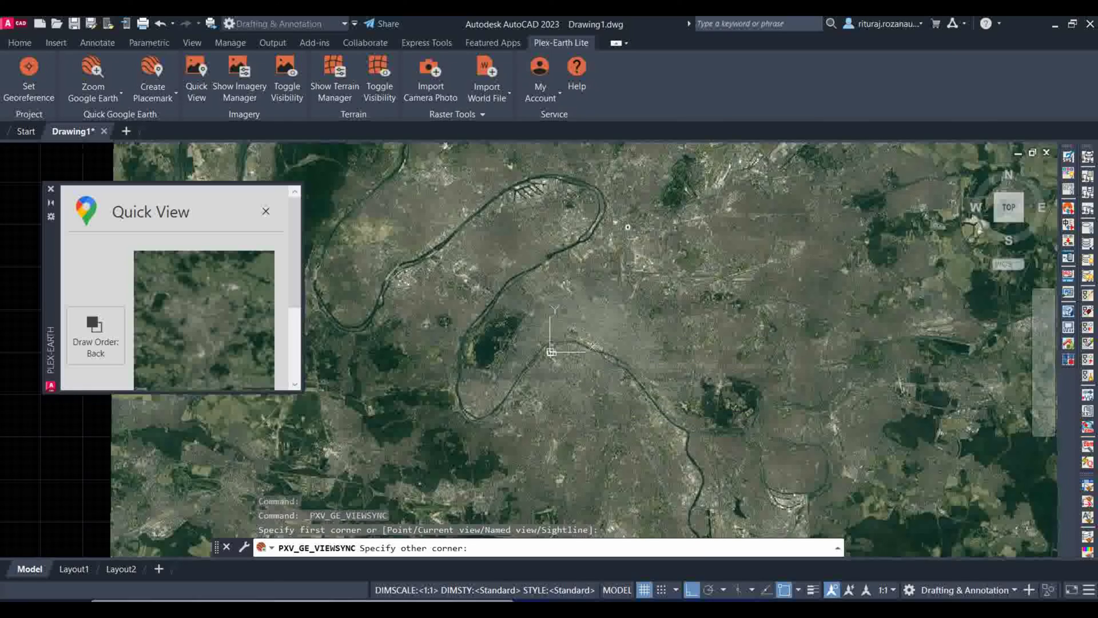
click(635, 475)
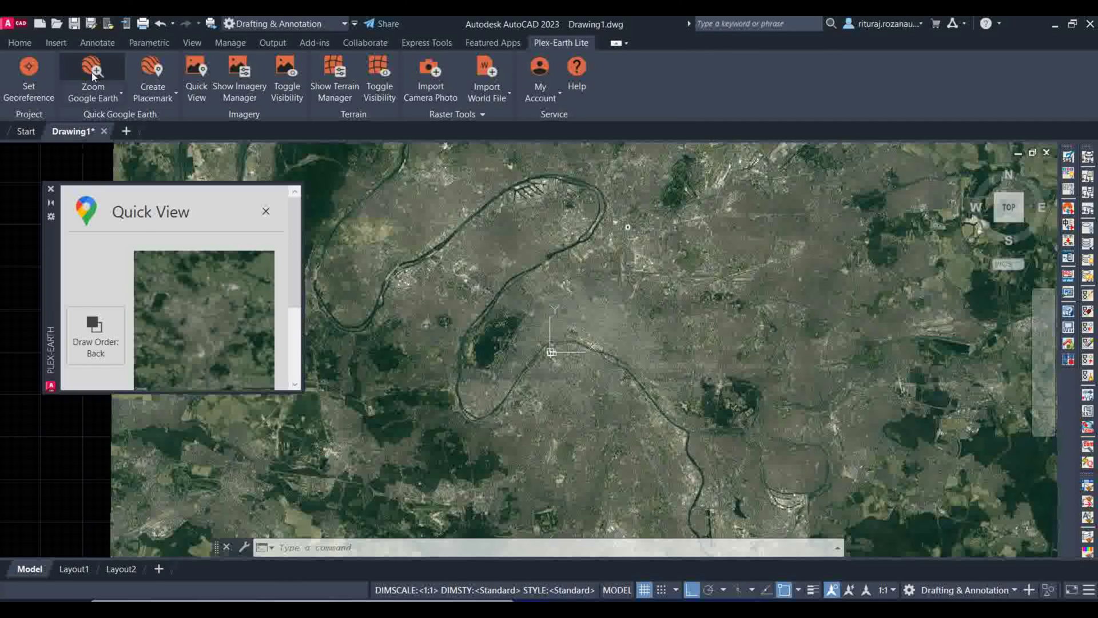
scroll(608, 357, up, 9)
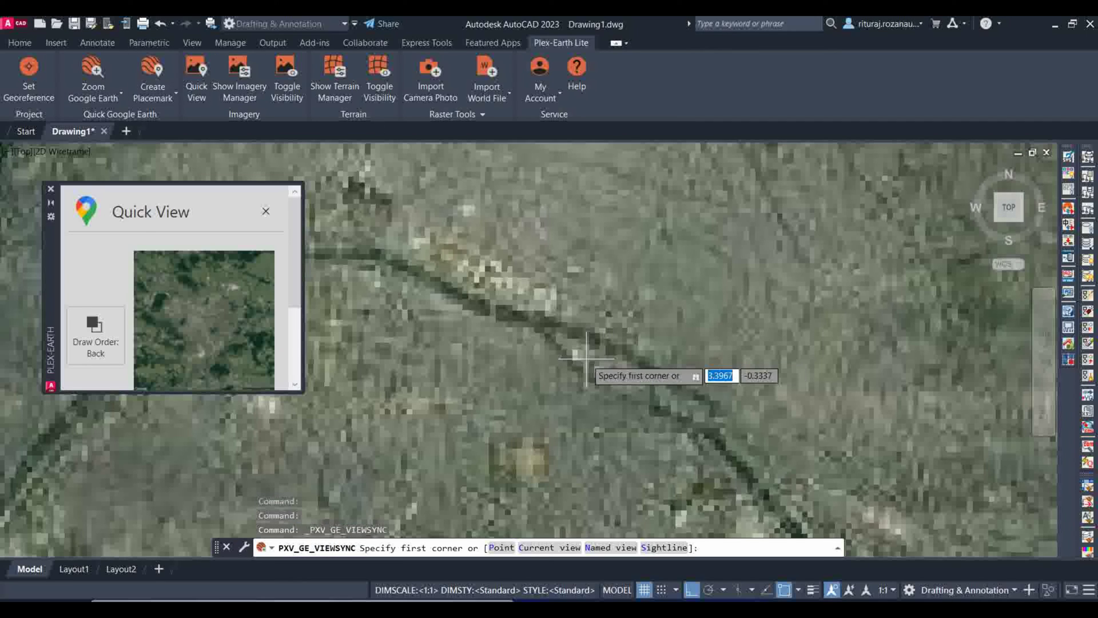
click(586, 360)
scroll(599, 365, down, 5)
Step: Pick the second area corner so Google Earth Pro flies to it, saved as View by Area - 3
click(815, 518)
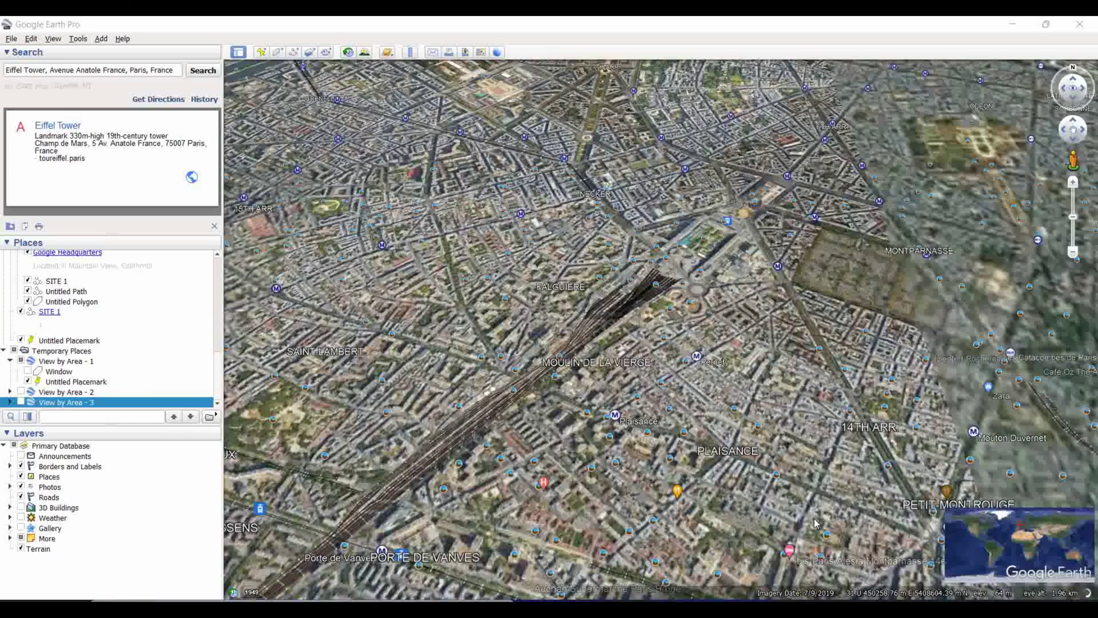